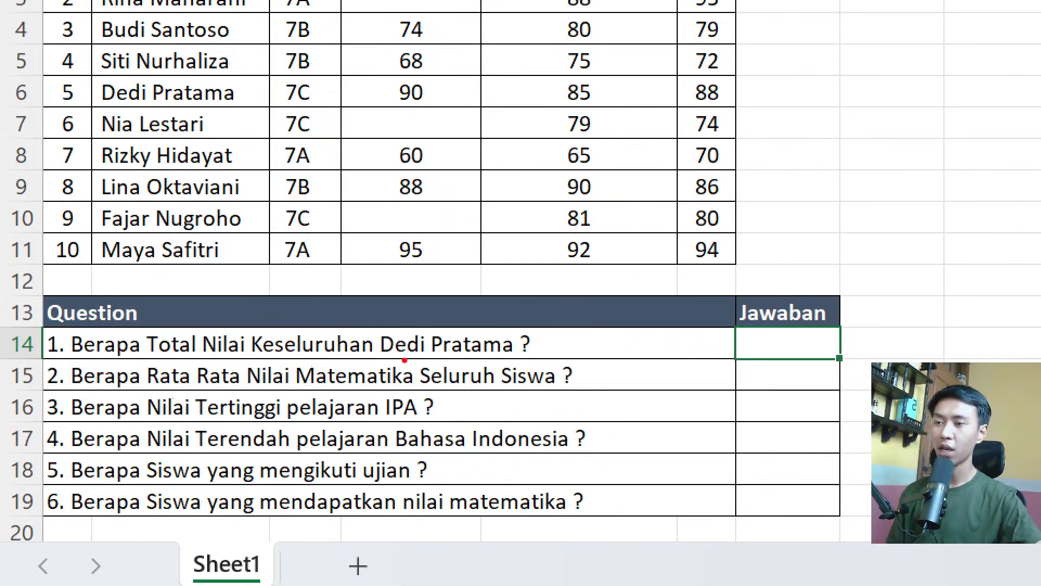
Examine question 1 and the Matematika, Bahasa Indonesia and IPA scores of the student in row 6.
left_click_drag(389, 357, 468, 358)
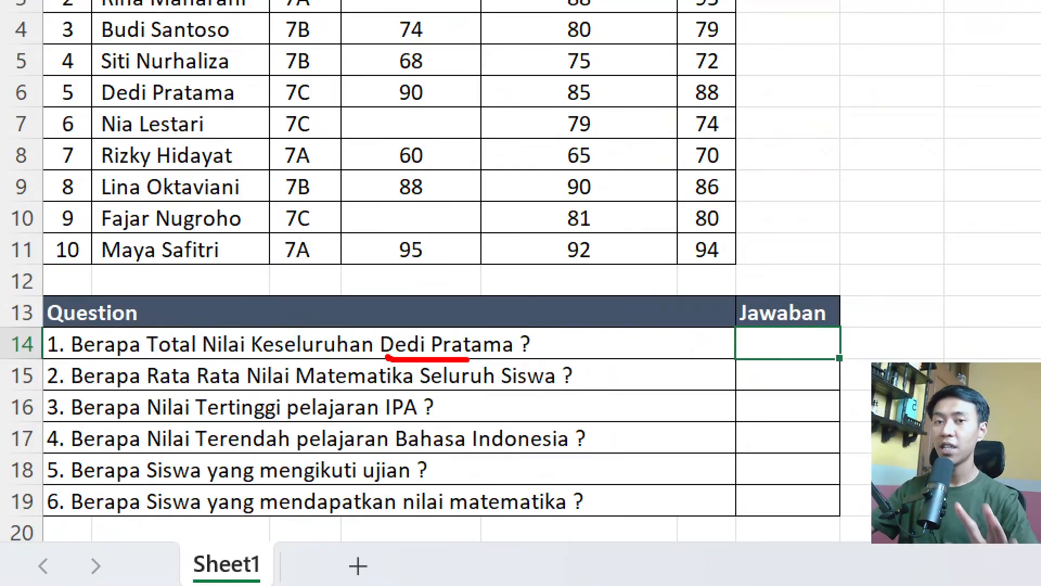
key("Escape")
key("ctrl+1")
left_click(105, 275)
mouse_move(30, 268)
left_mouse_down()
mouse_move(282, 309)
mouse_move(268, 308)
left_mouse_up()
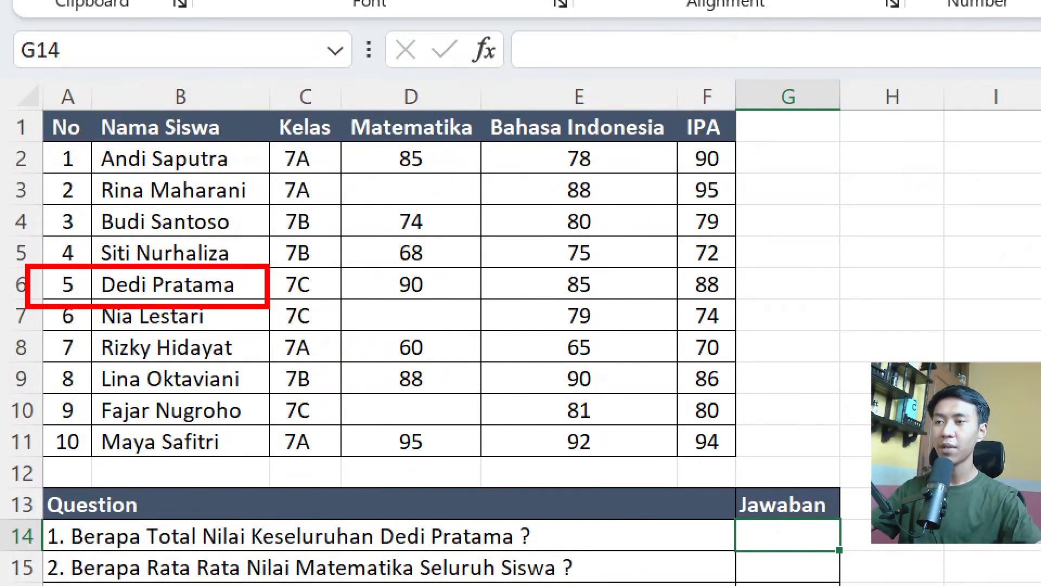
left_click_drag(450, 271, 453, 294)
left_click_drag(524, 281, 531, 306)
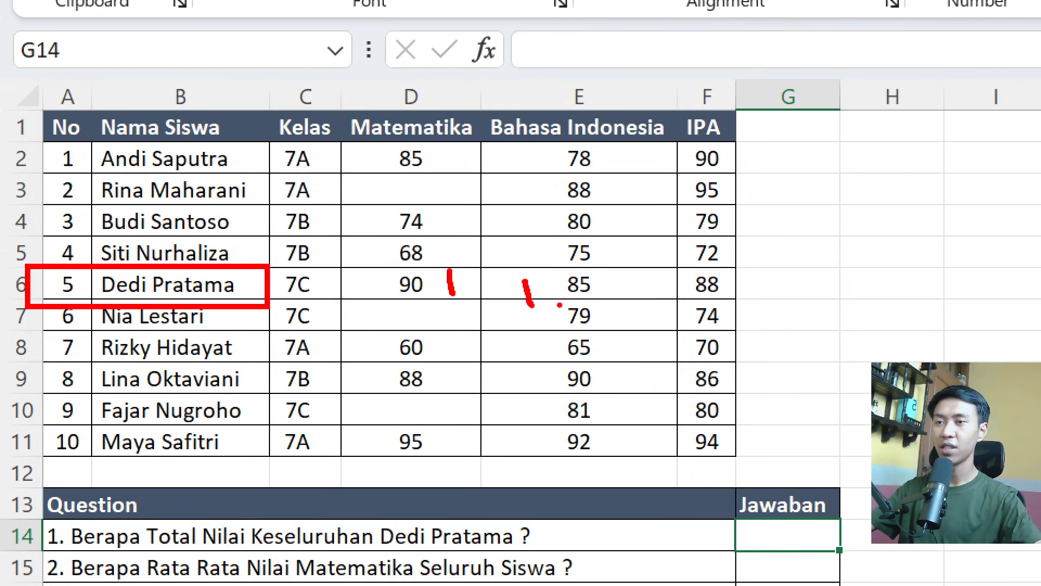
left_click_drag(684, 275, 682, 296)
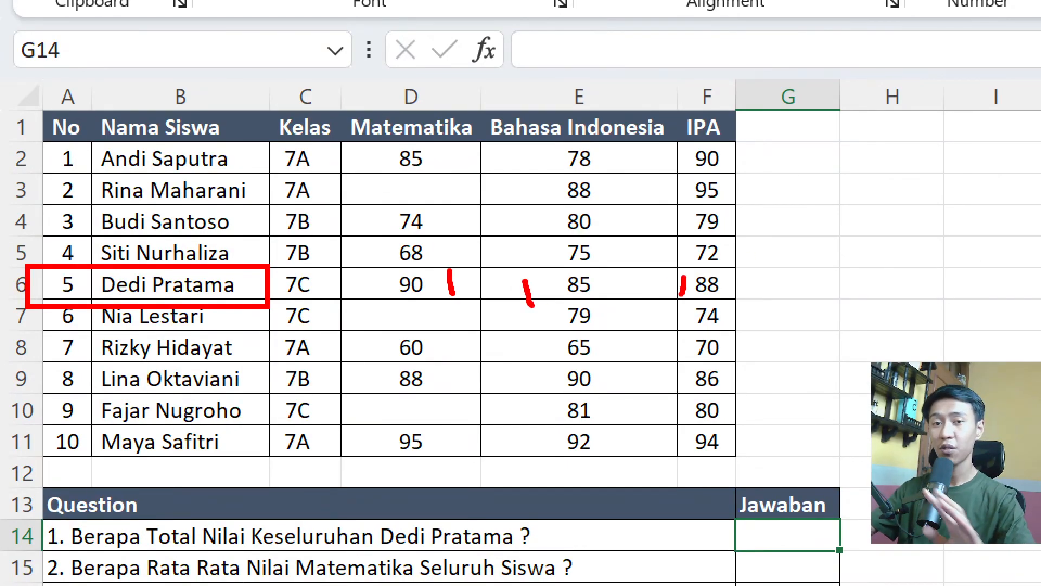
key("Escape")
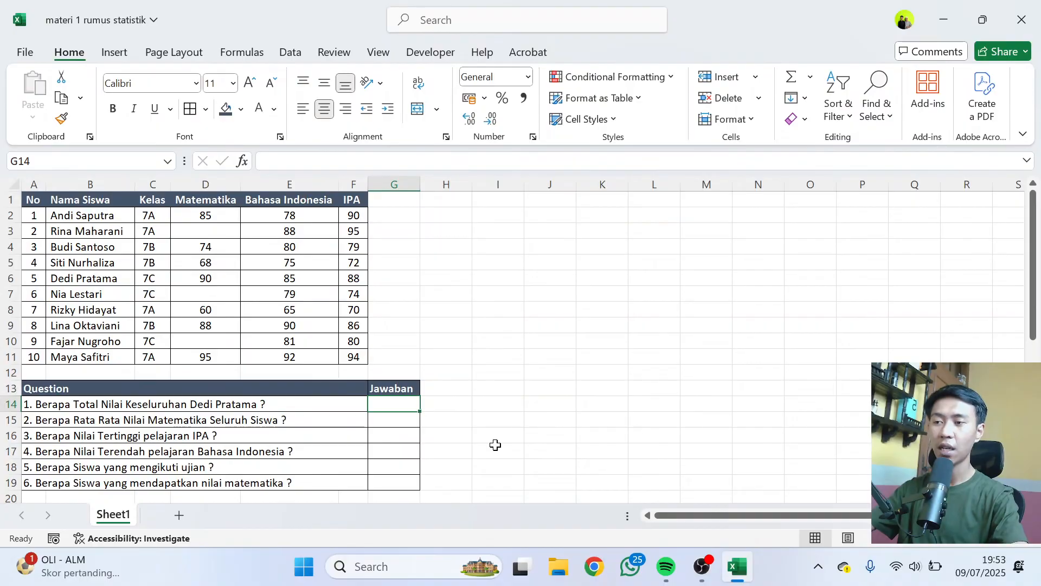
Answer question 1 in G14 by totalling the row 6 student's three scores with =SUM(D6:F6).
type("=")
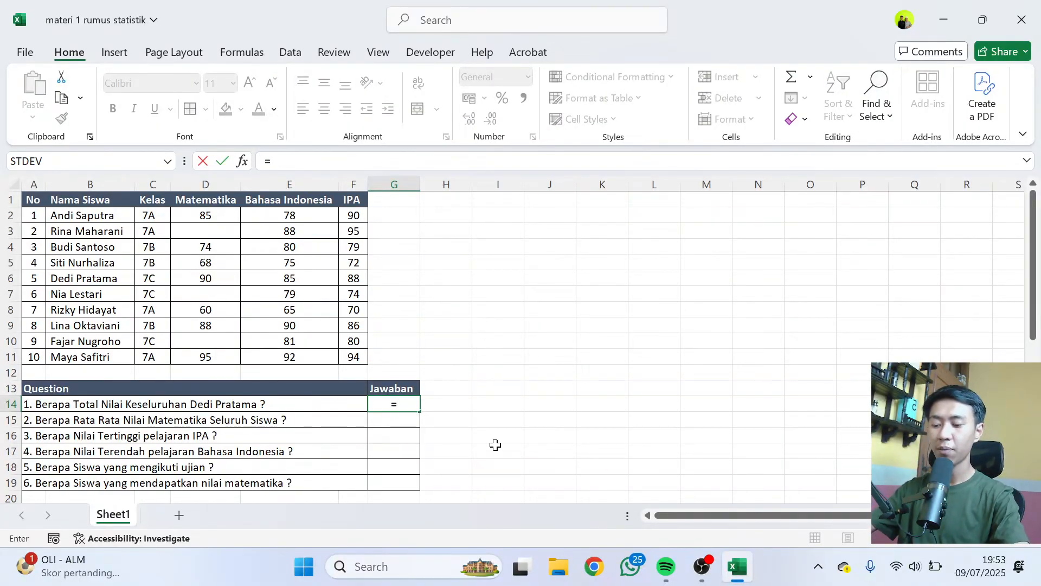
type("sum(")
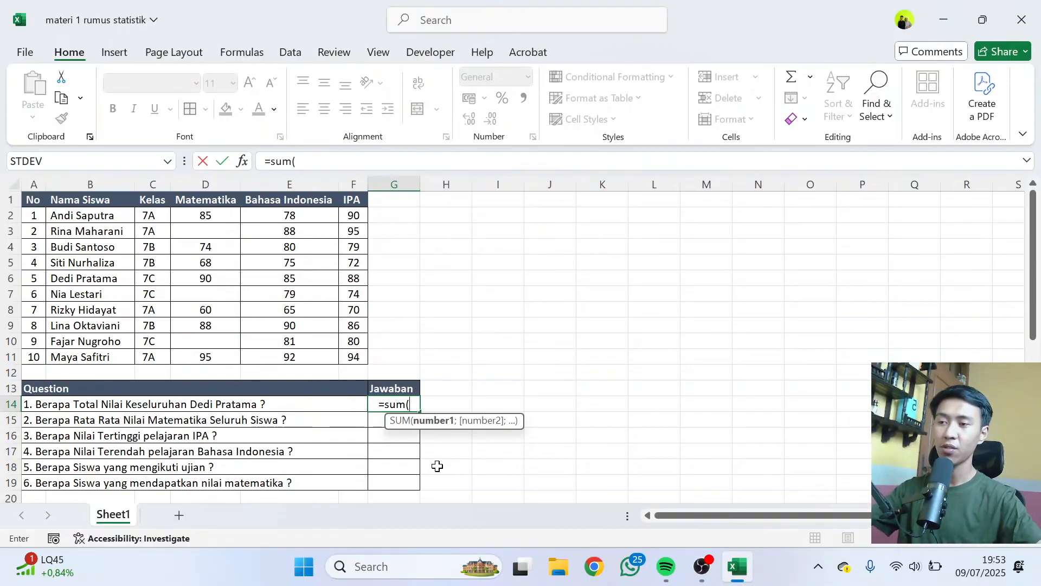
key("BackSpace")
type("(")
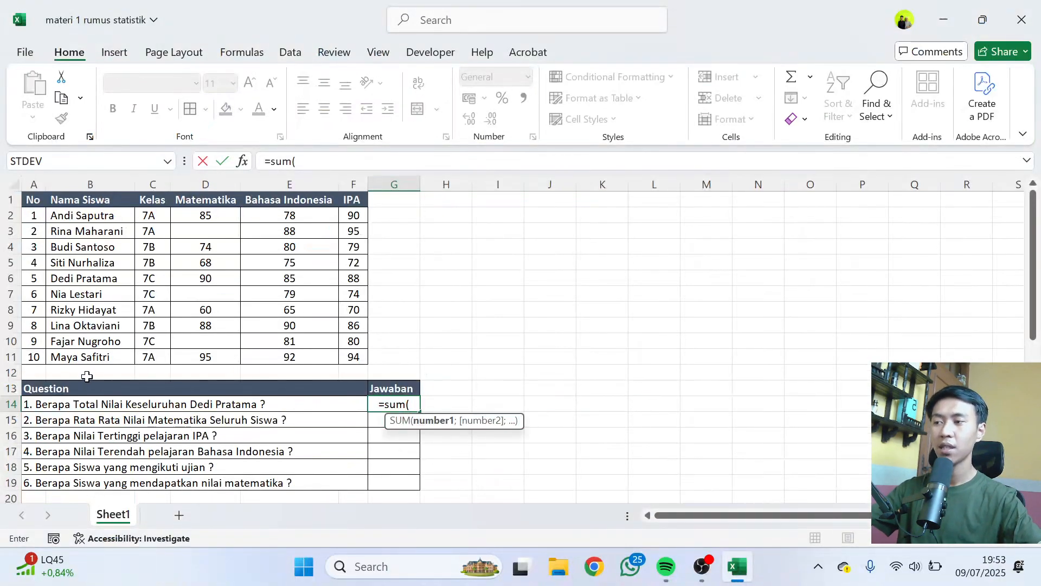
left_click_drag(197, 280, 353, 283)
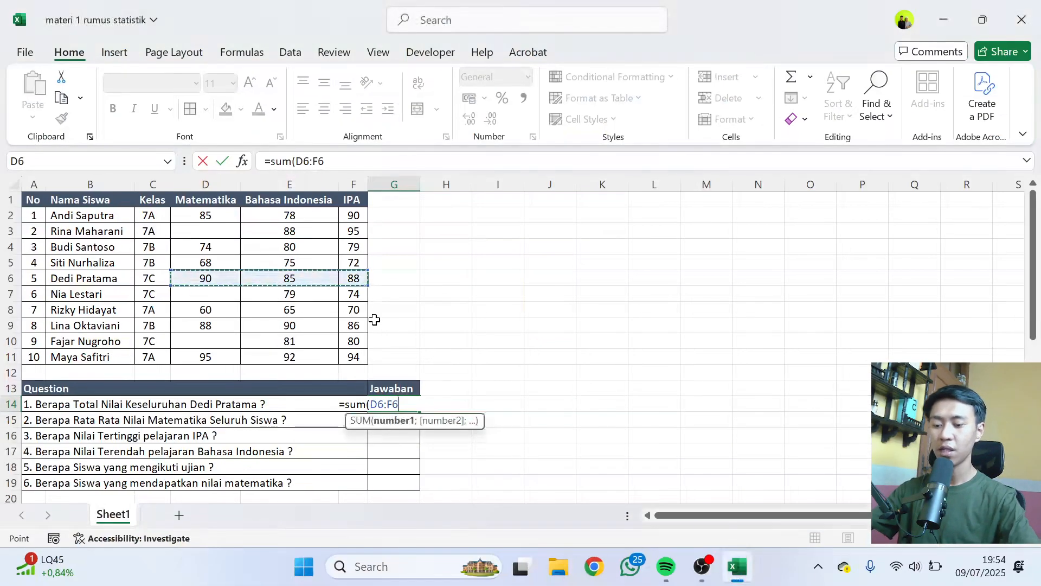
type(")")
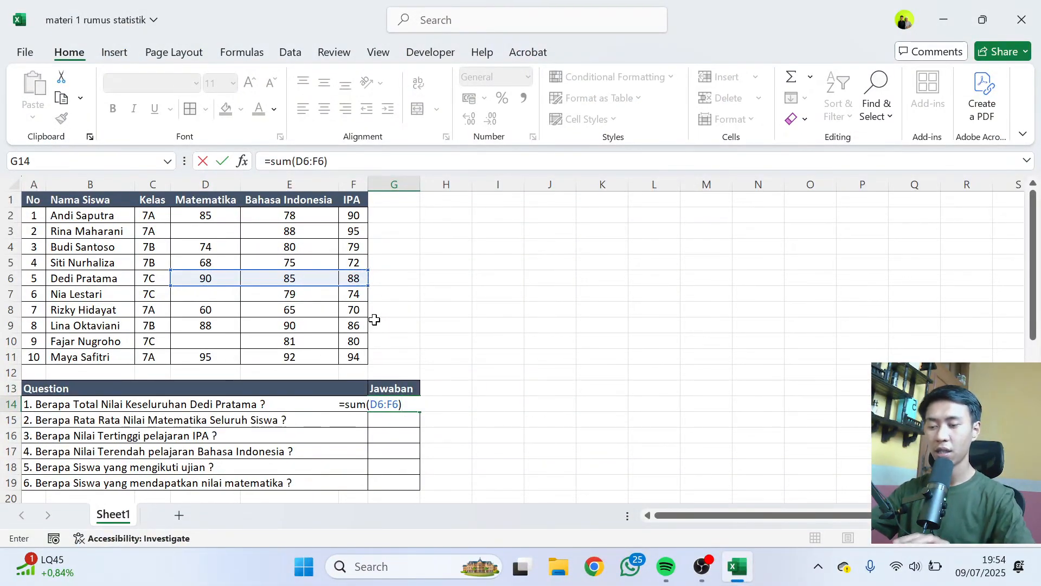
key("Return")
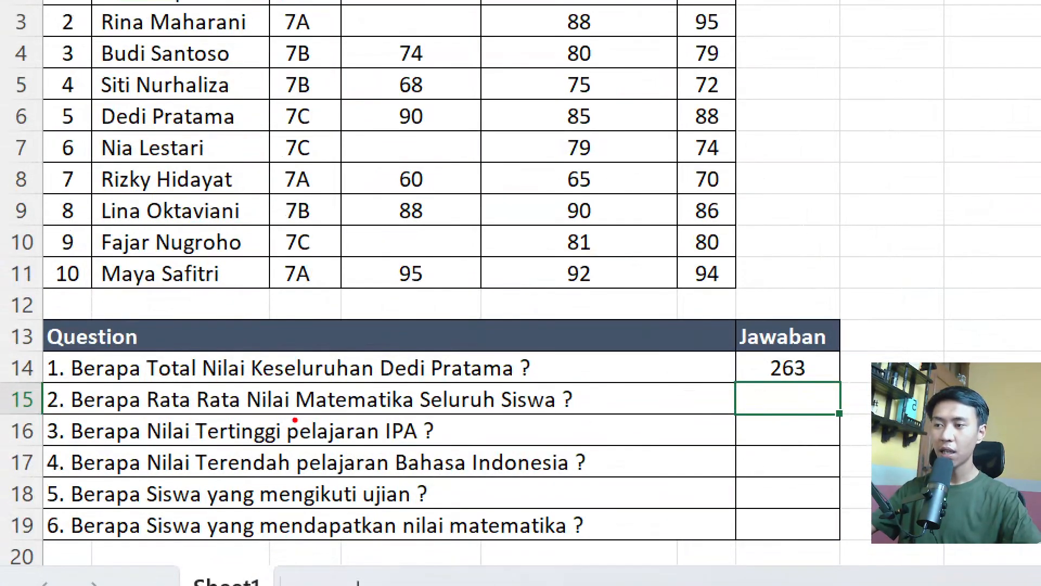
Answer question 2 in G15 by averaging all students' Matematika scores with =AVERAGE(D2:D11).
mouse_move(203, 380)
left_mouse_down()
mouse_move(138, 373)
mouse_move(151, 426)
mouse_move(260, 419)
mouse_move(230, 384)
mouse_move(201, 377)
left_mouse_up()
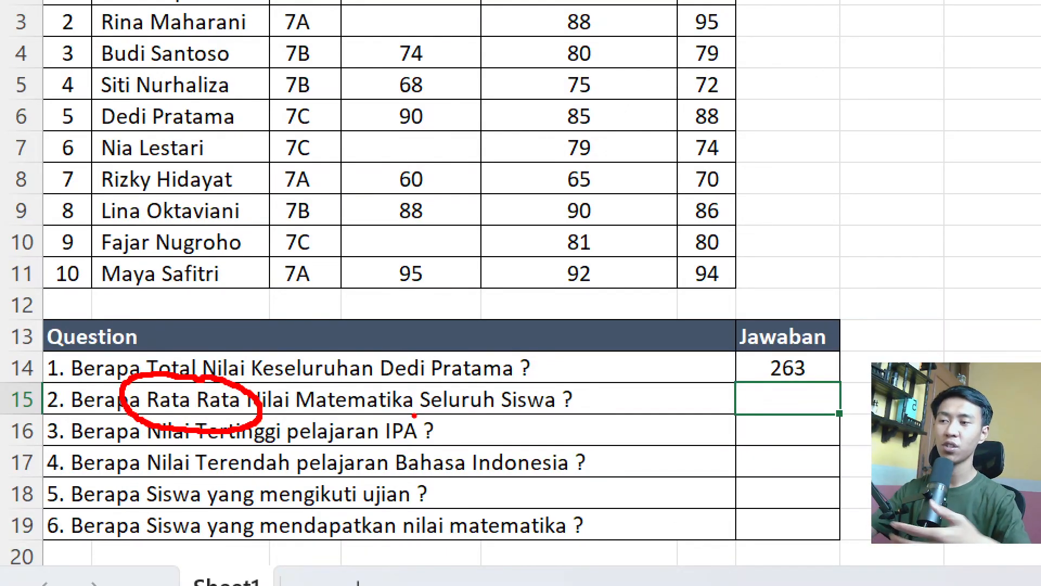
key("Escape")
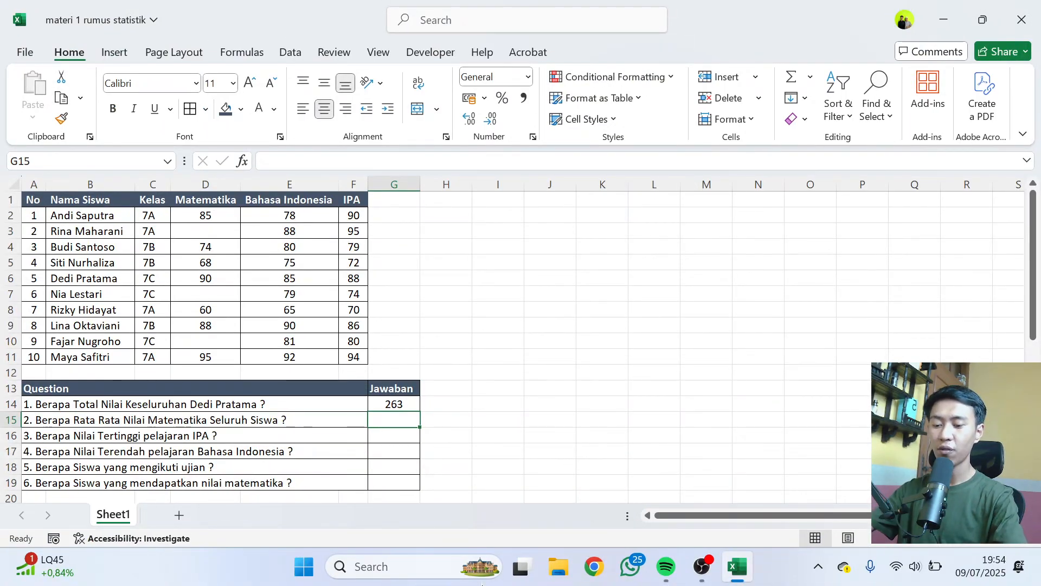
type("=")
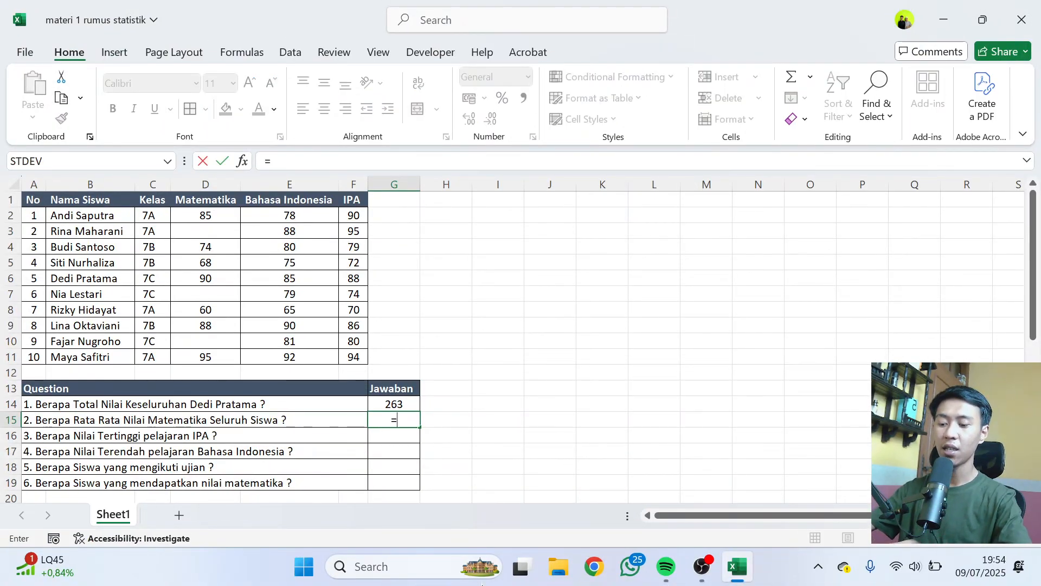
type("ave")
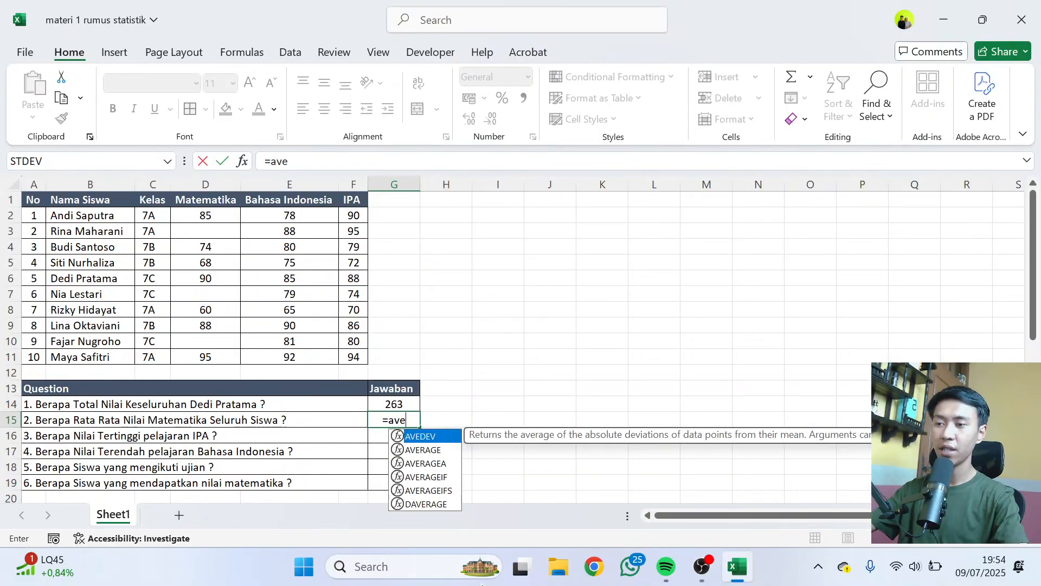
type("r")
key("Tab")
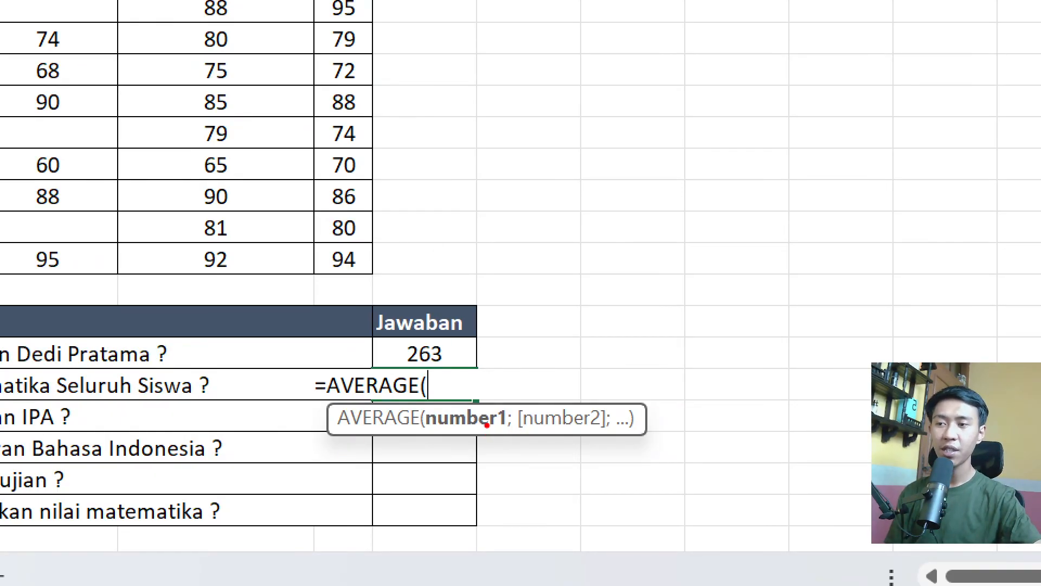
left_click_drag(501, 430, 484, 445)
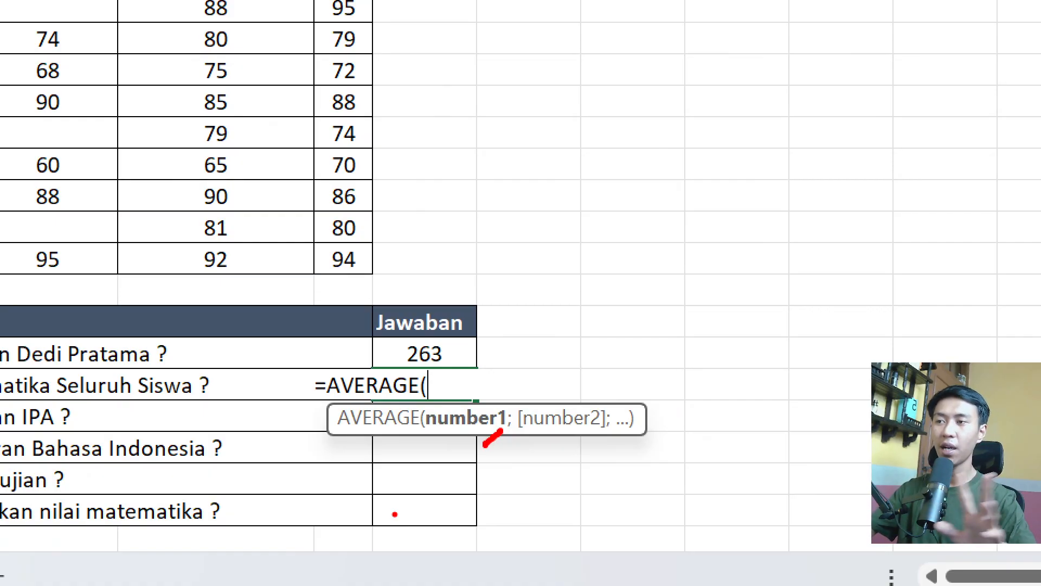
key("Escape")
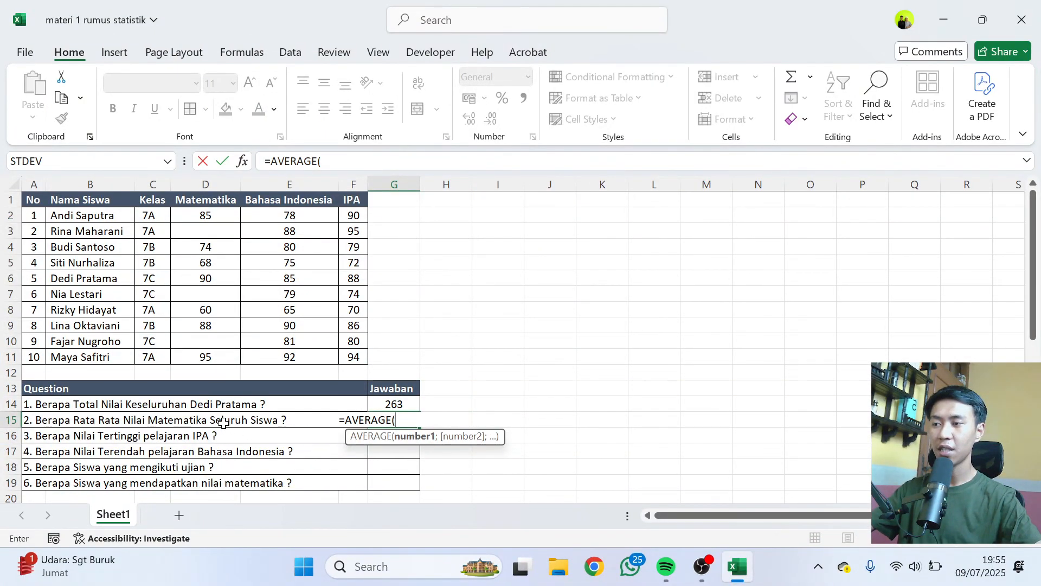
left_click_drag(218, 216, 211, 353)
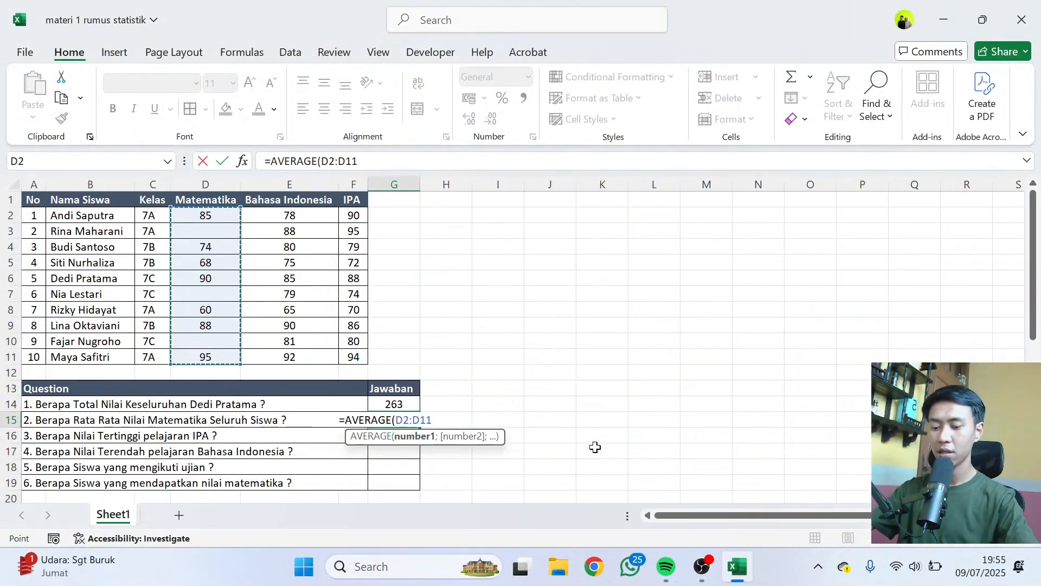
type(")")
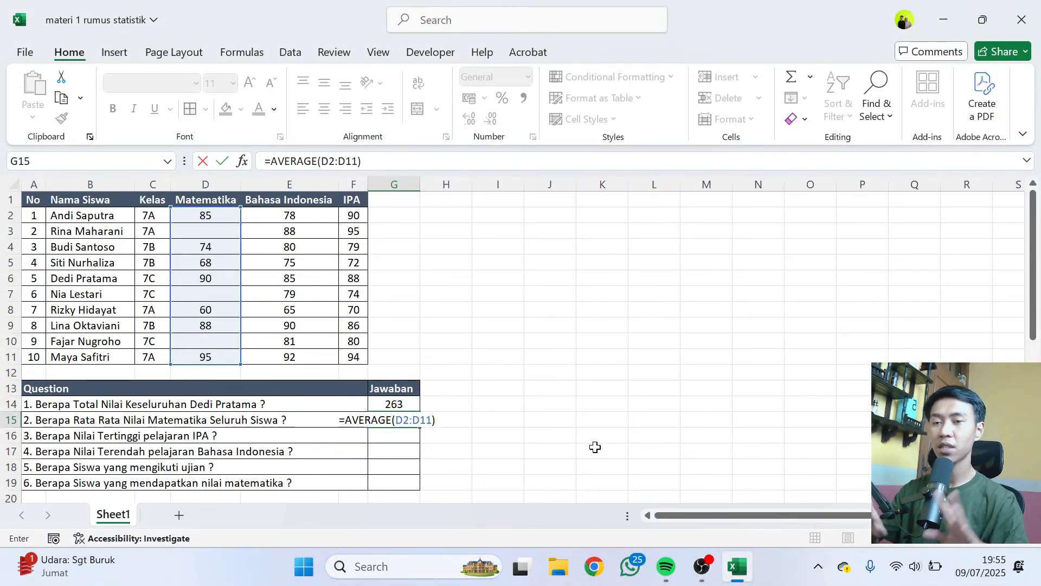
key("Return")
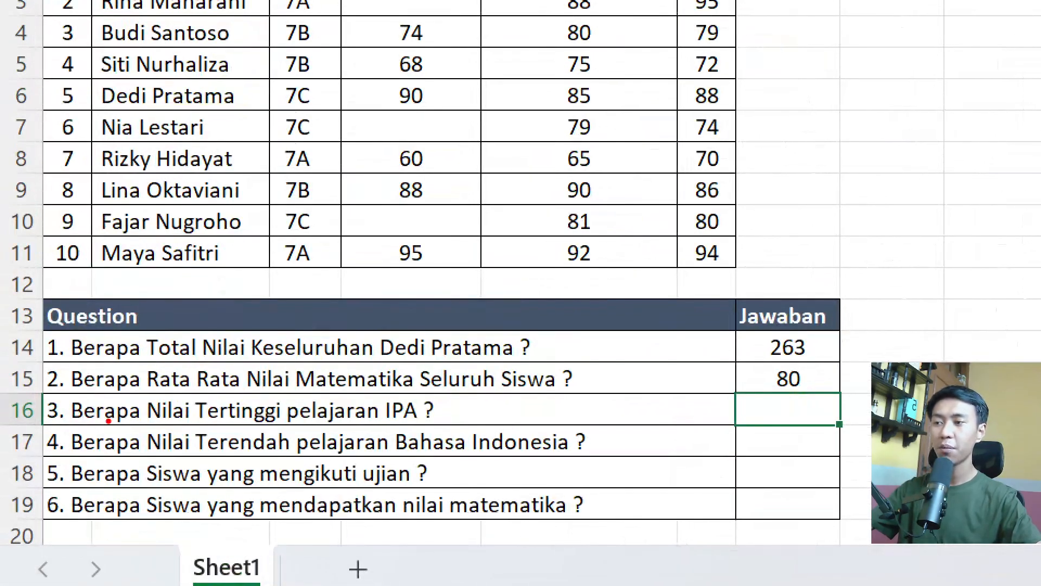
Answer question 3 in G16 by finding the highest IPA score with a MAX formula over F2:F11.
mouse_move(246, 389)
left_mouse_down()
mouse_move(185, 391)
mouse_move(202, 442)
mouse_move(319, 434)
mouse_move(234, 386)
left_mouse_up()
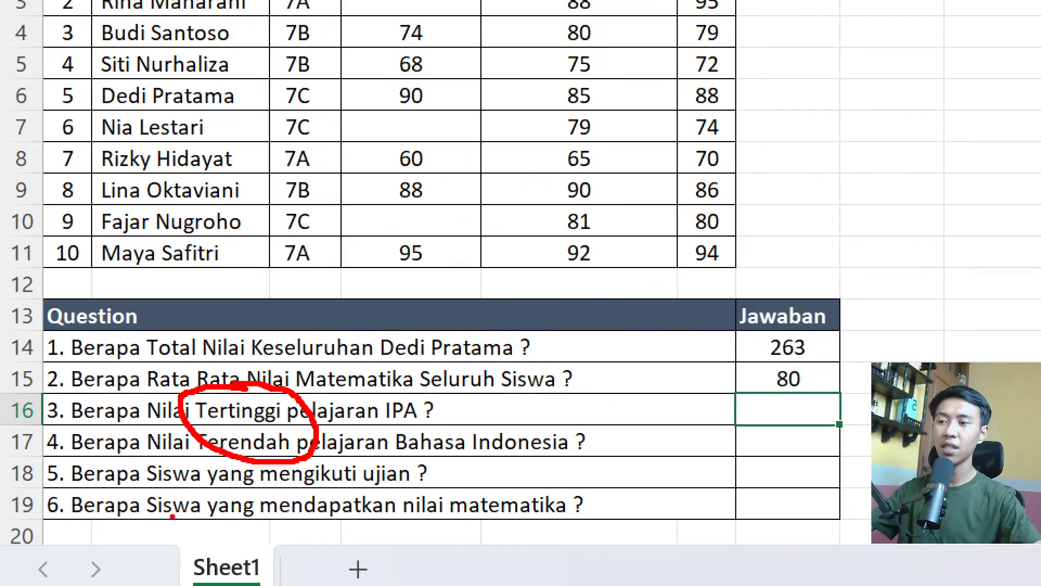
left_click_drag(385, 426, 430, 425)
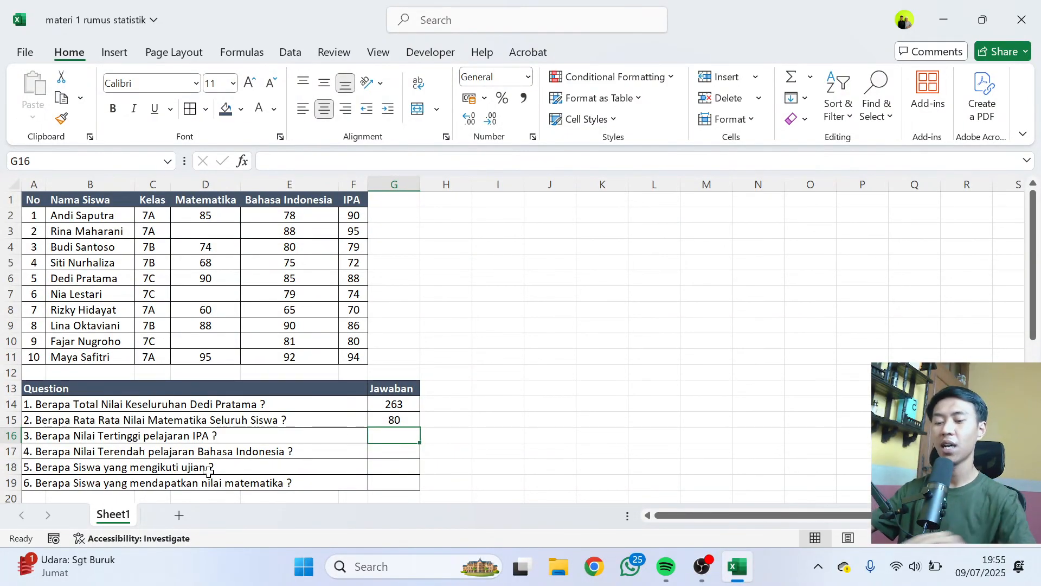
type("=")
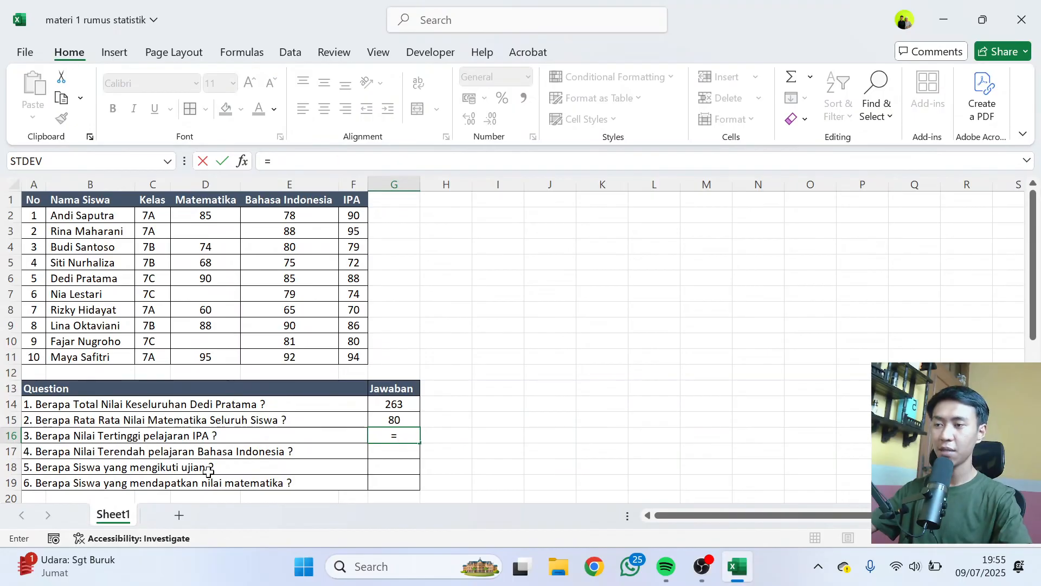
type("max")
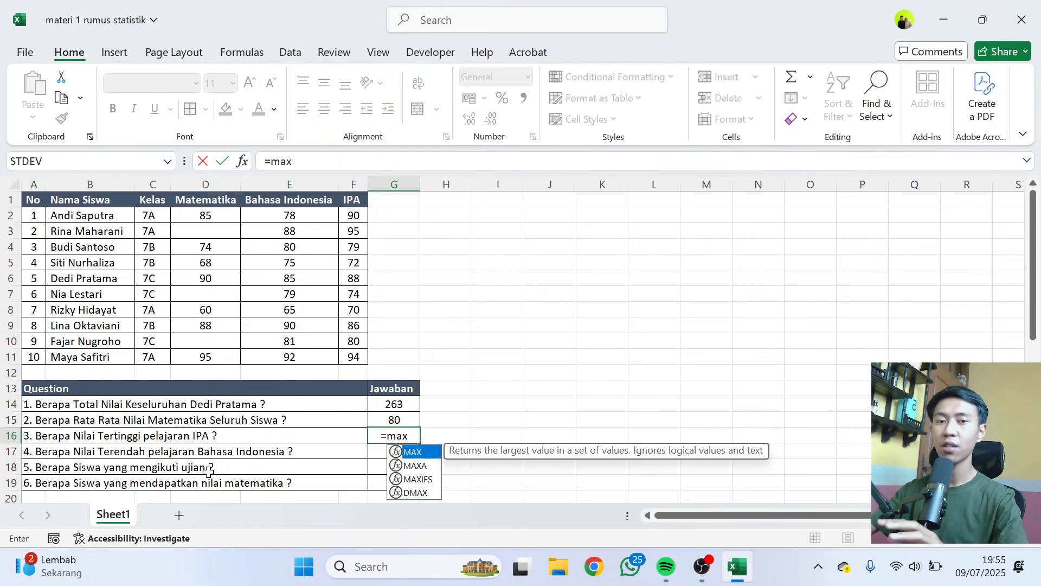
type("(")
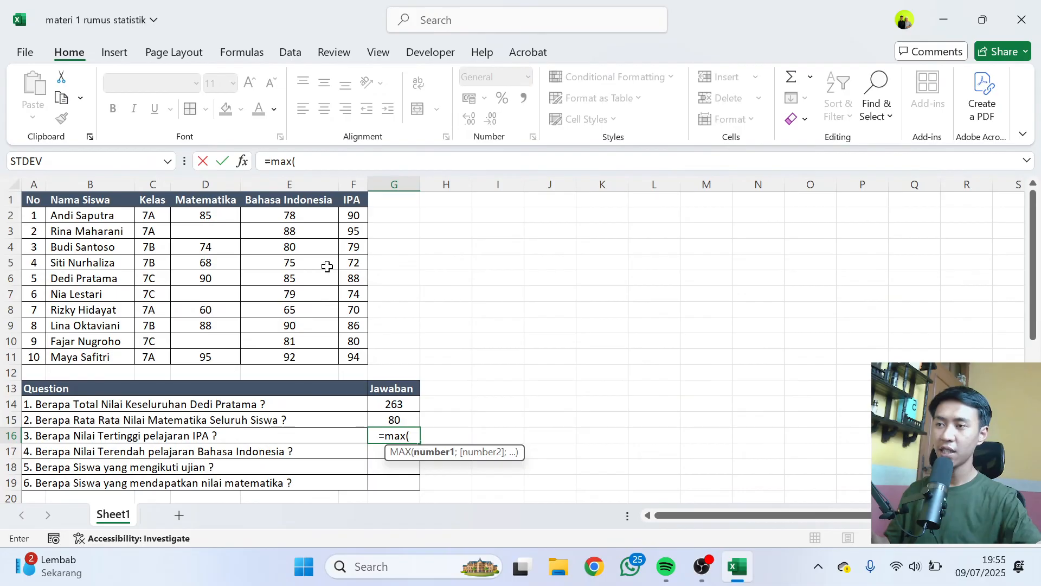
left_click_drag(358, 216, 354, 359)
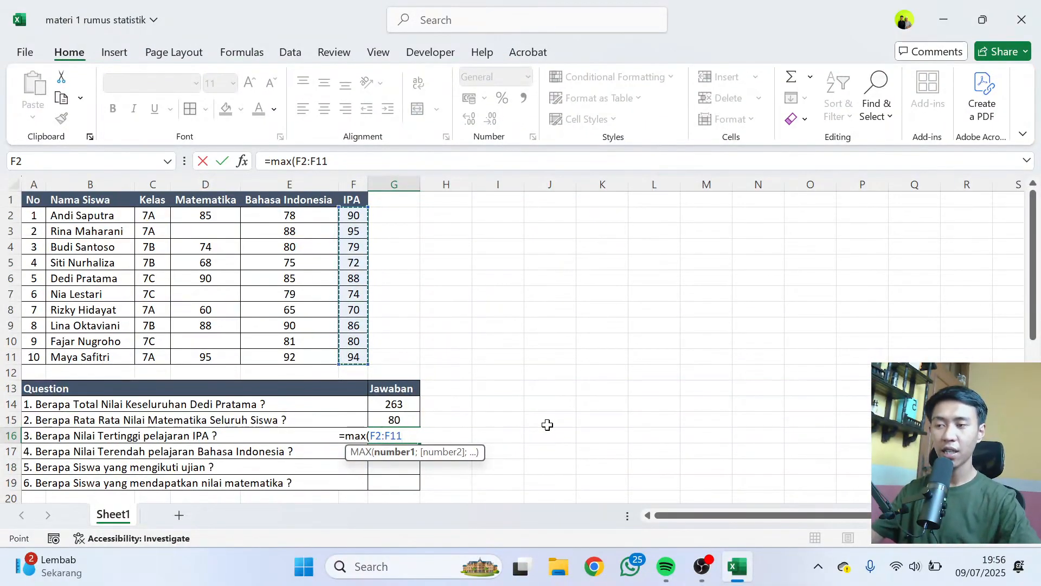
key("Return")
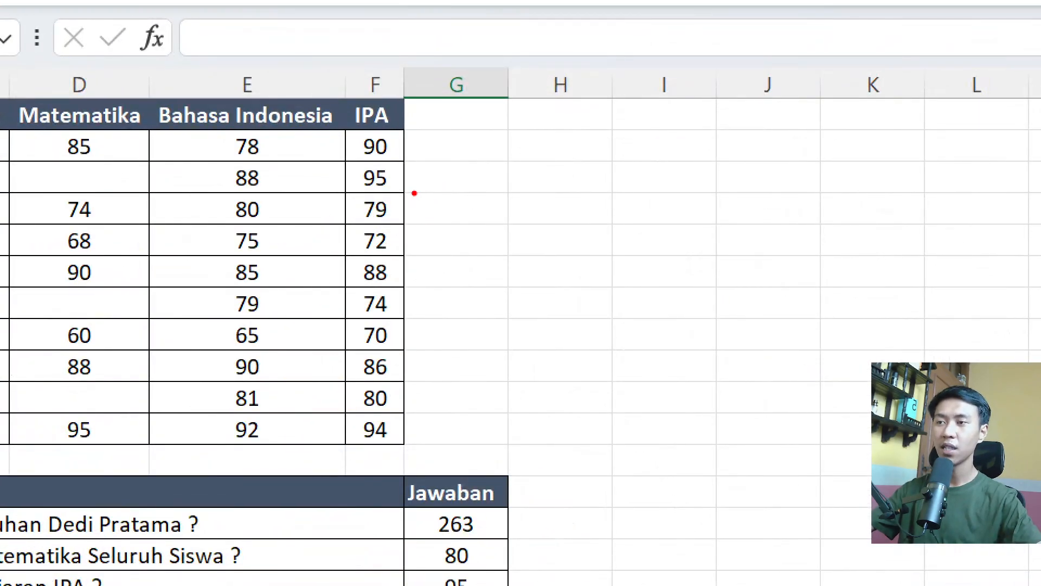
left_click_drag(397, 178, 421, 179)
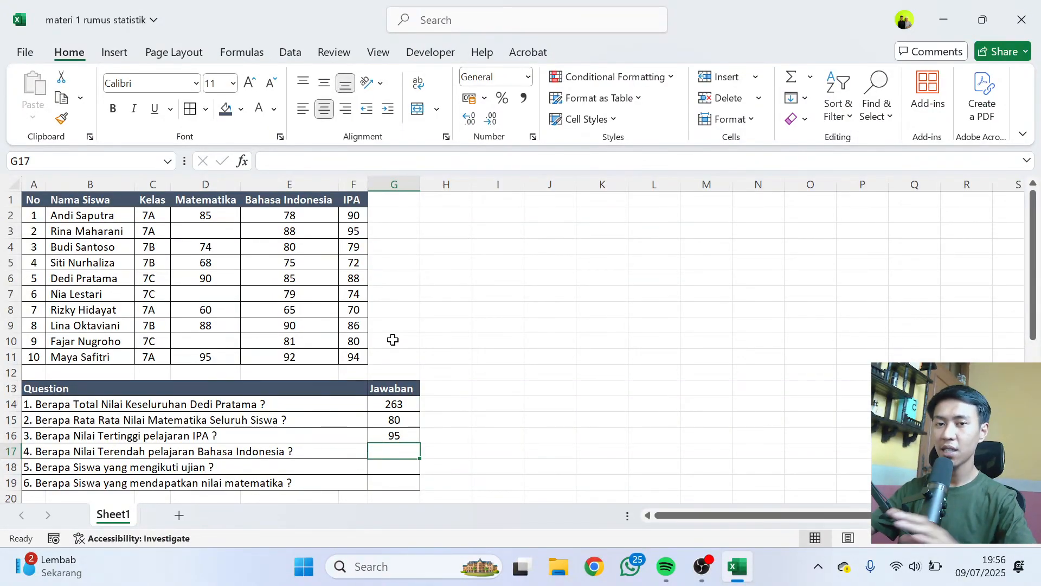
left_click(401, 434)
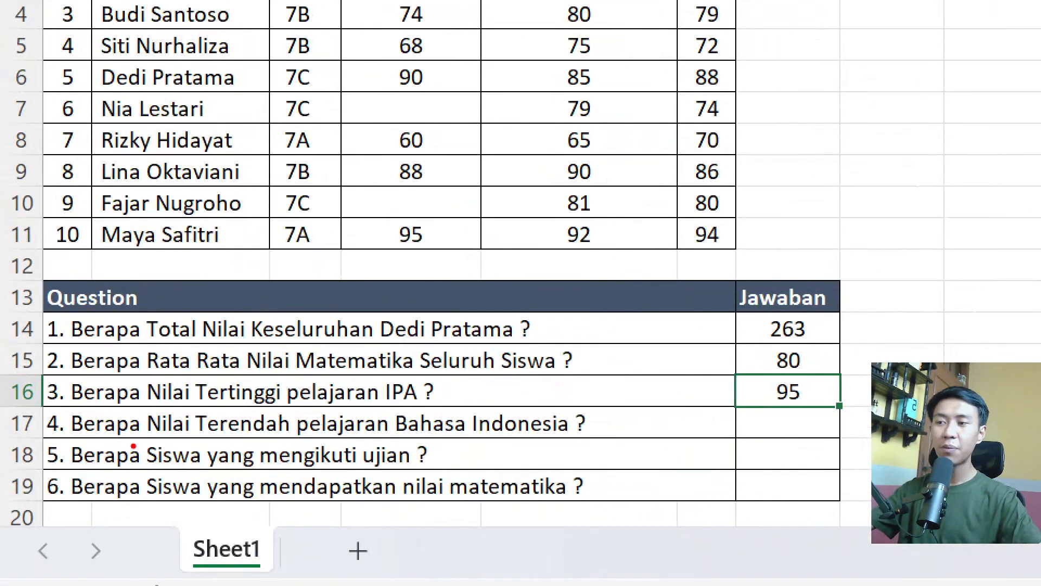
Answer question 4 in G17 by finding the lowest Bahasa Indonesia score with a MIN formula over E2:E11.
mouse_move(207, 411)
left_mouse_down()
mouse_move(187, 411)
mouse_move(248, 456)
mouse_move(305, 414)
mouse_move(197, 406)
left_mouse_up()
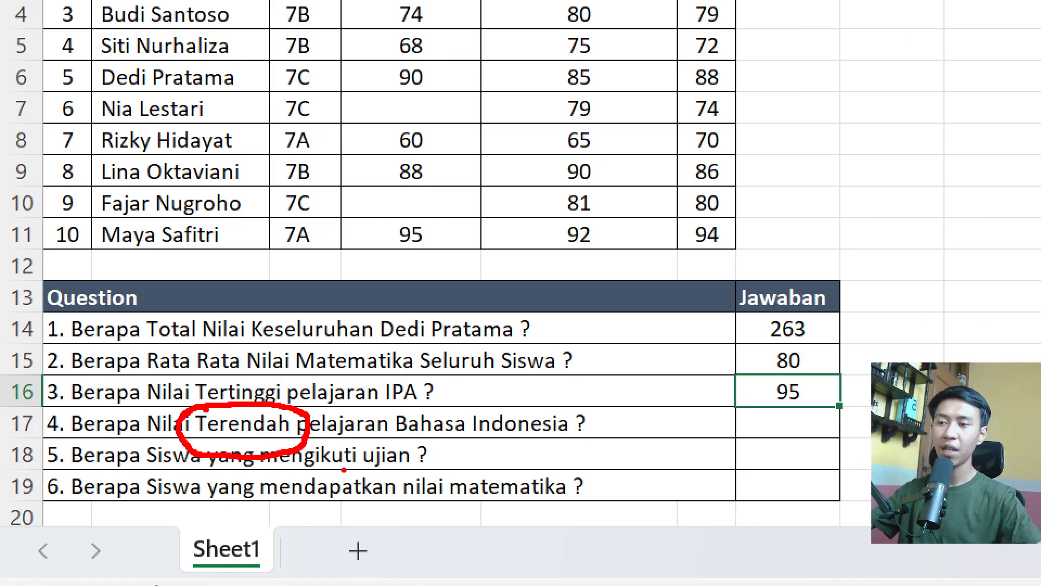
left_click_drag(410, 435, 541, 438)
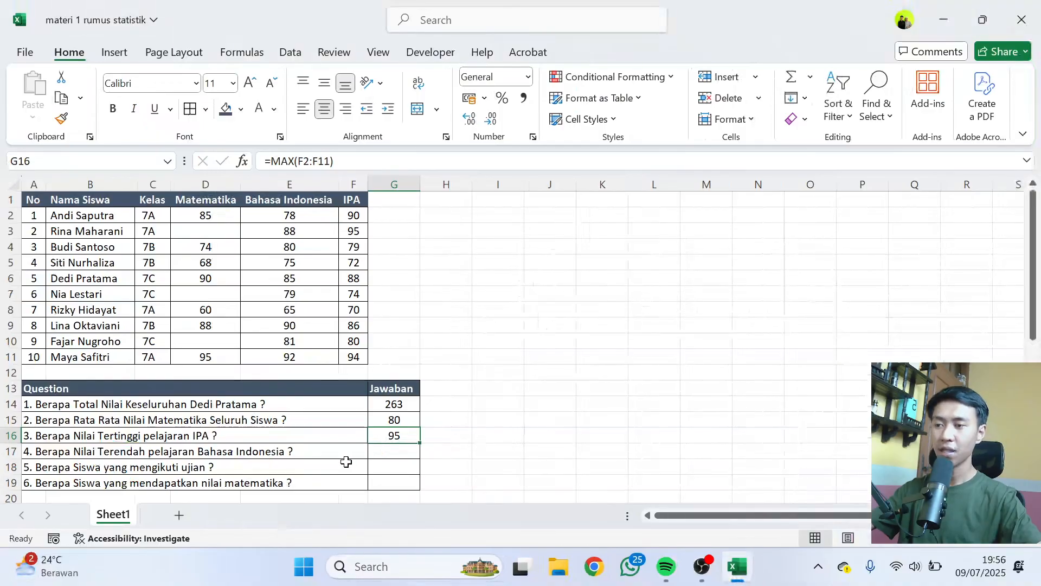
left_click(745, 422)
type("=")
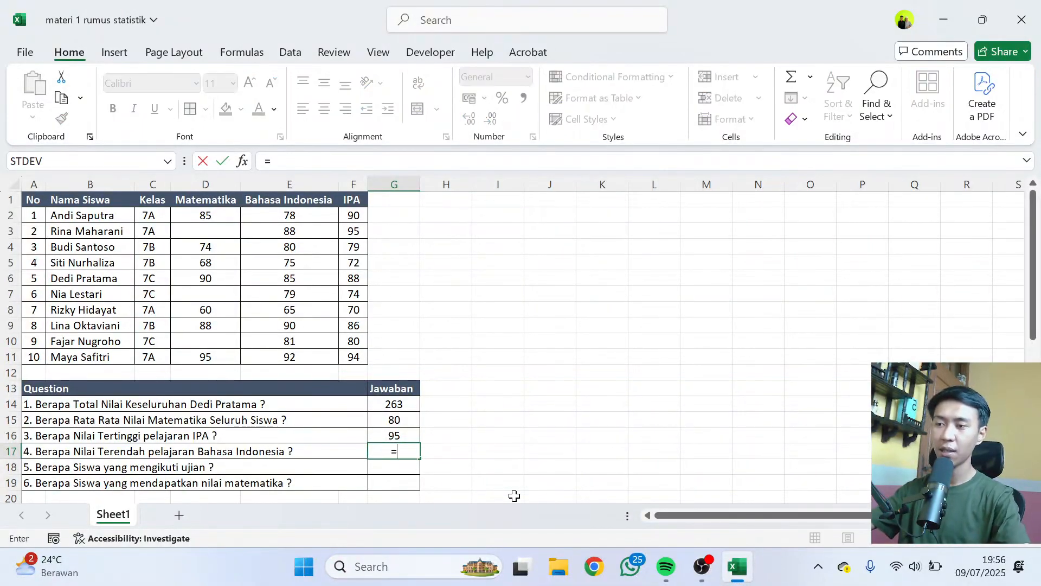
type("min")
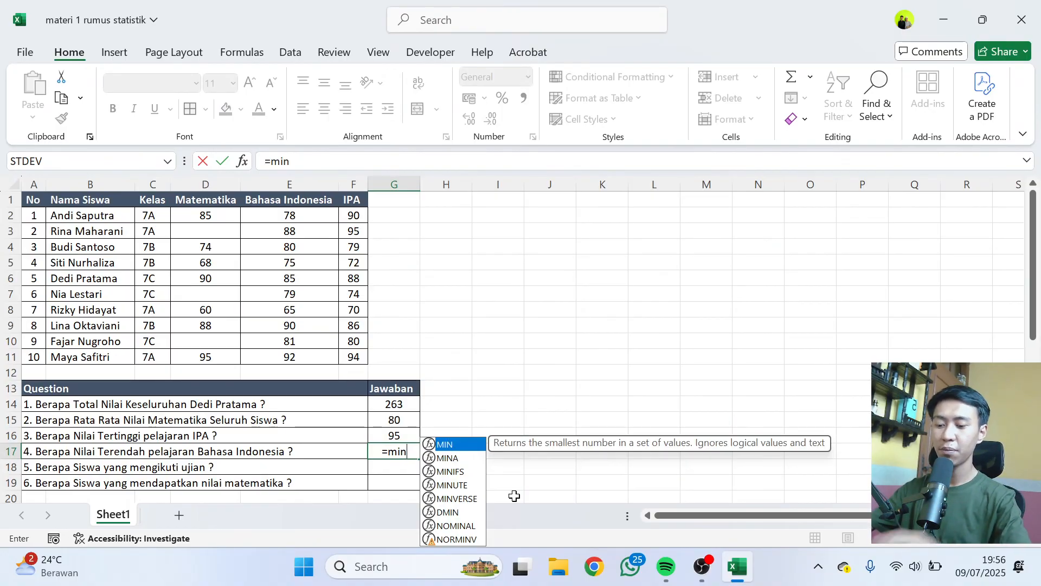
type("(")
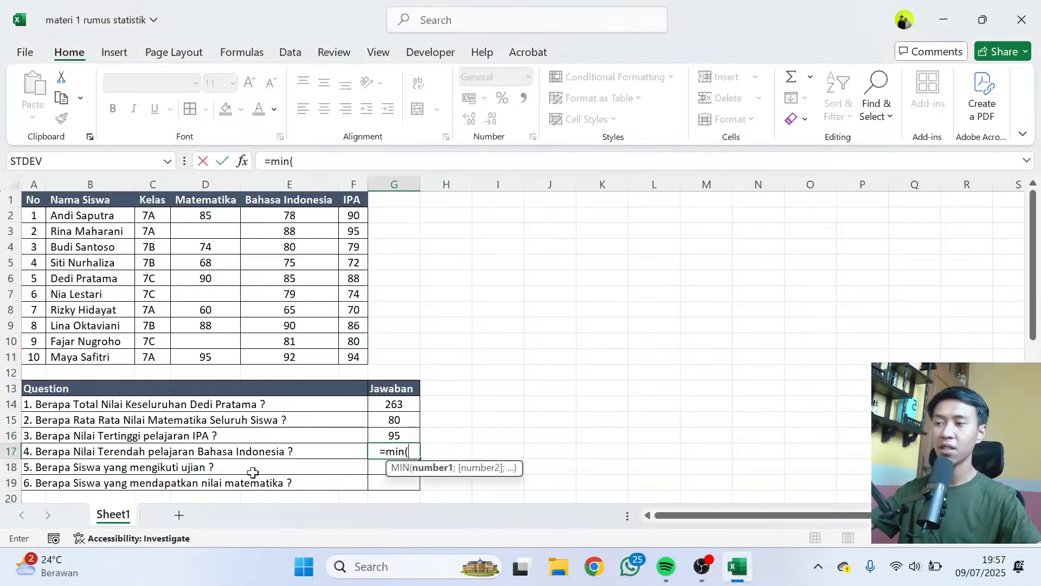
left_click_drag(277, 222, 278, 363)
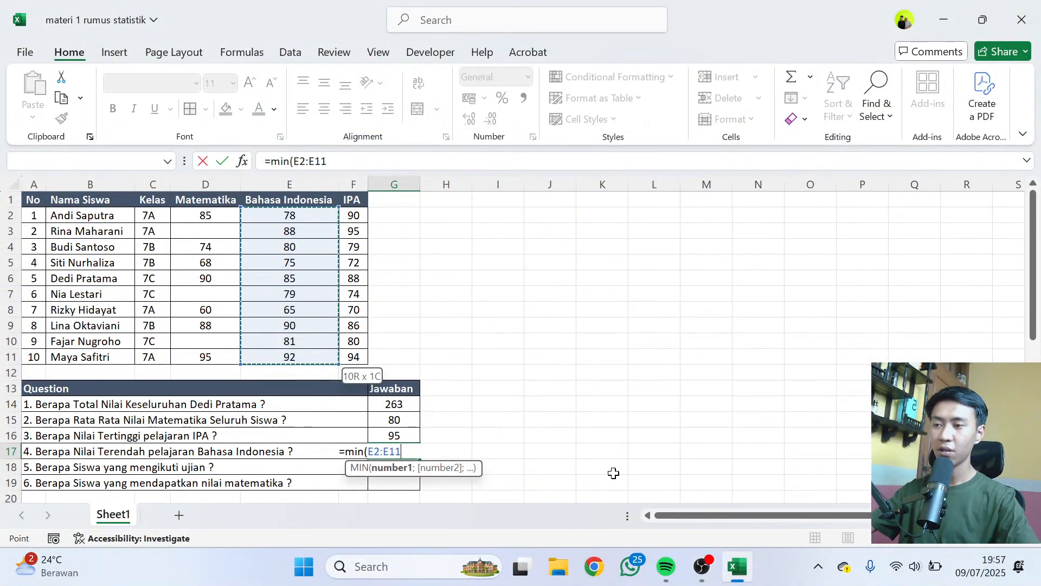
key("Return")
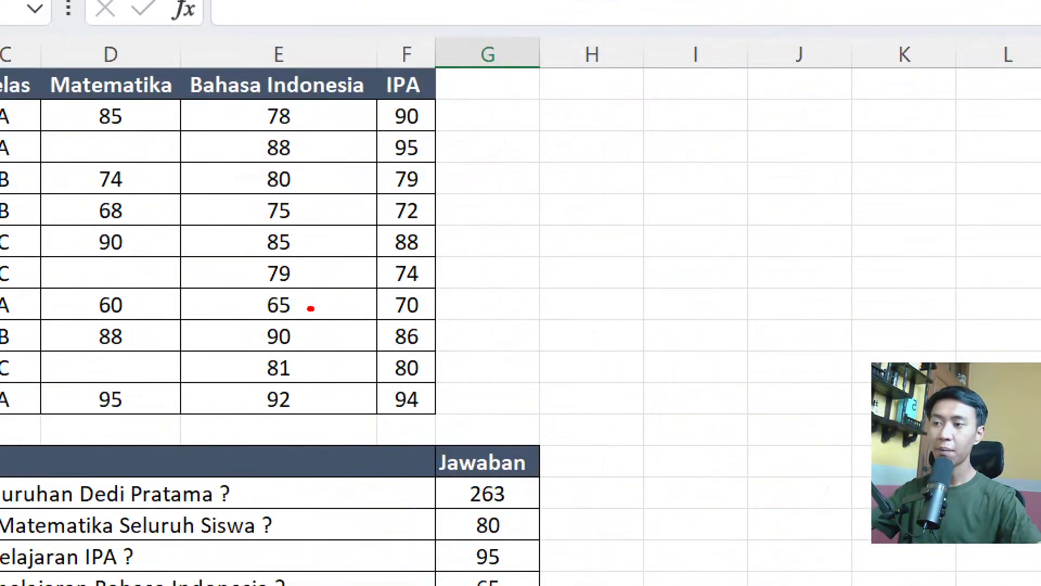
left_click_drag(311, 309, 336, 307)
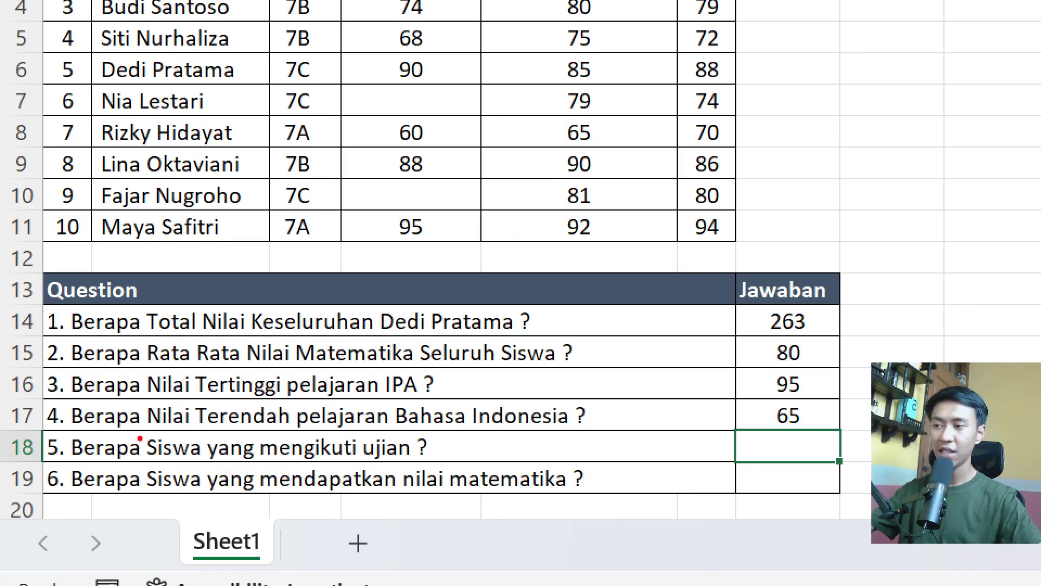
Answer question 5 in G18 by counting the students who took the exam with a COUNTA formula over names B2:B11.
mouse_move(134, 429)
left_mouse_down()
mouse_move(97, 421)
mouse_move(97, 476)
mouse_move(211, 440)
mouse_move(148, 425)
left_mouse_up()
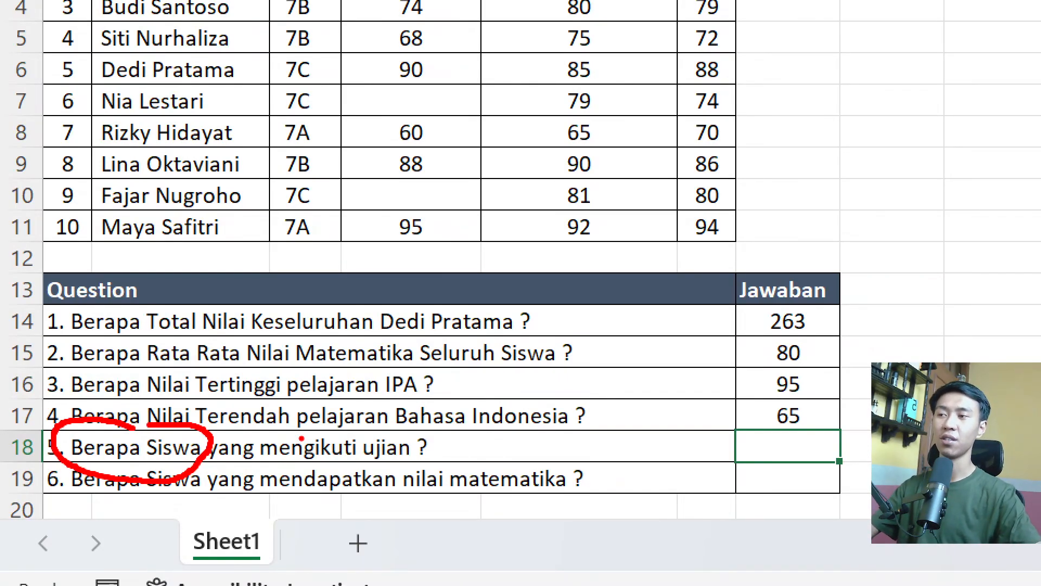
key("Escape")
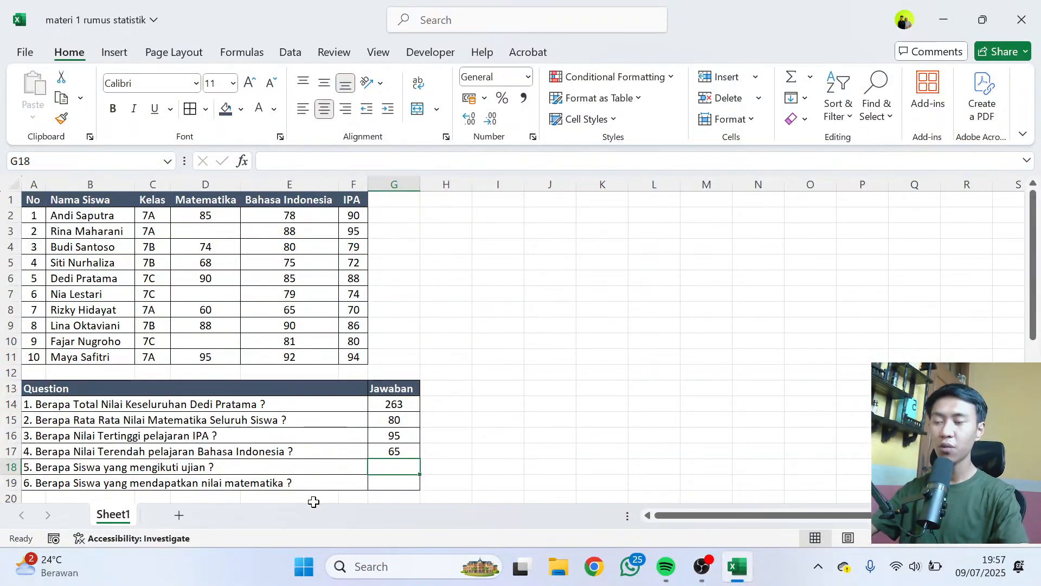
type("=counta")
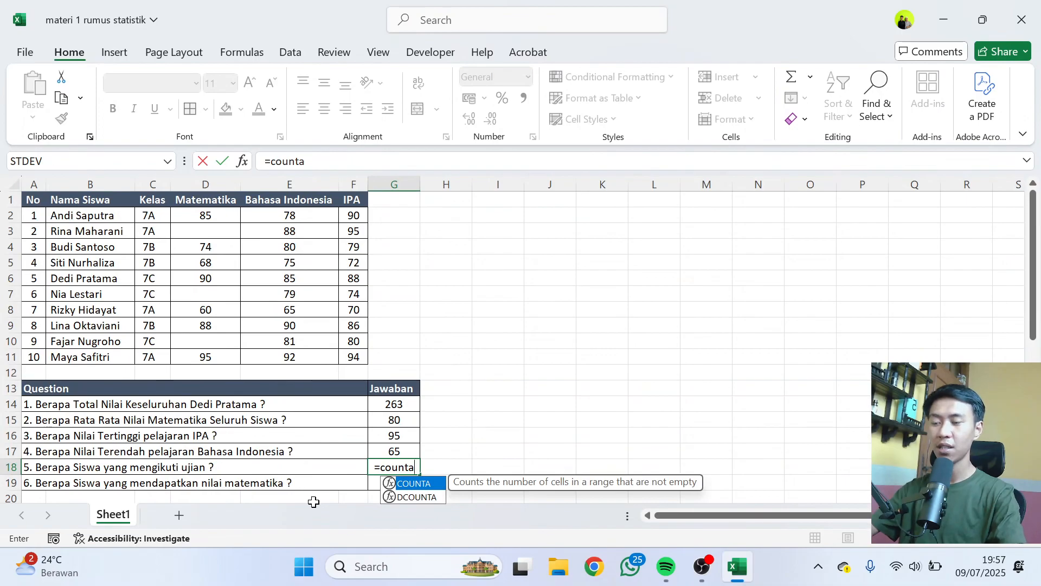
type("(")
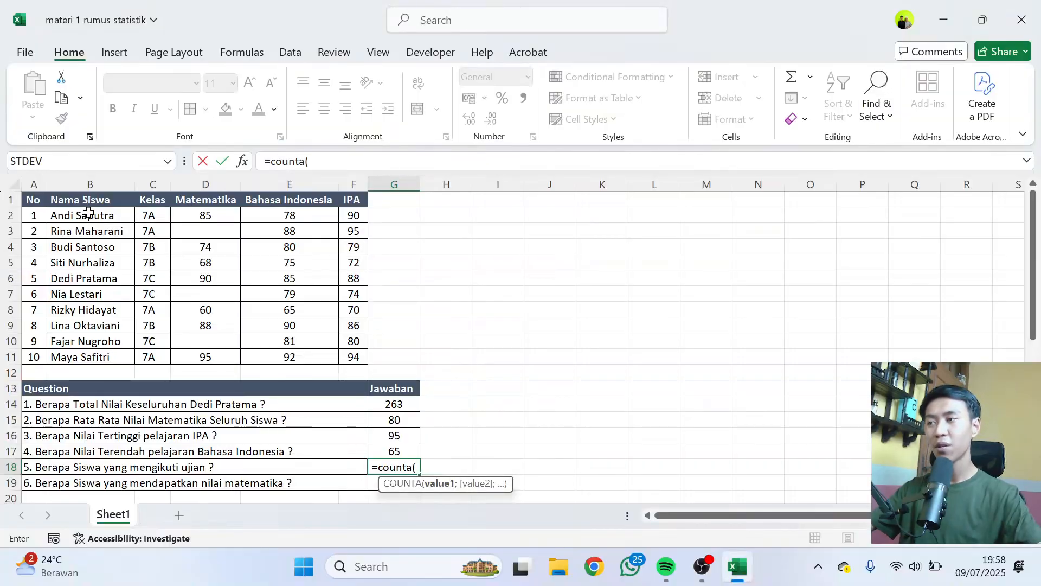
left_click_drag(89, 212, 90, 358)
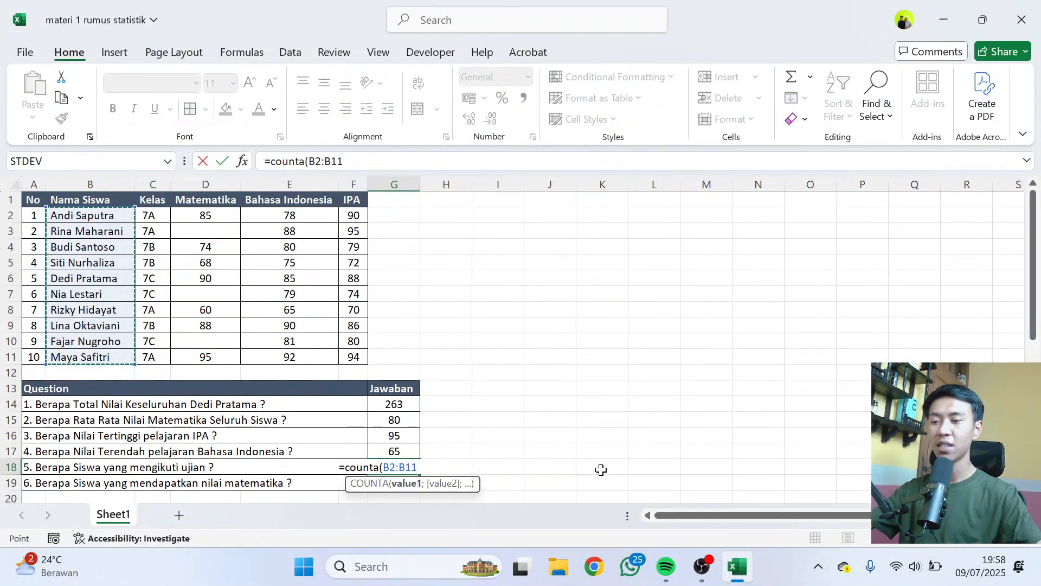
key("Return")
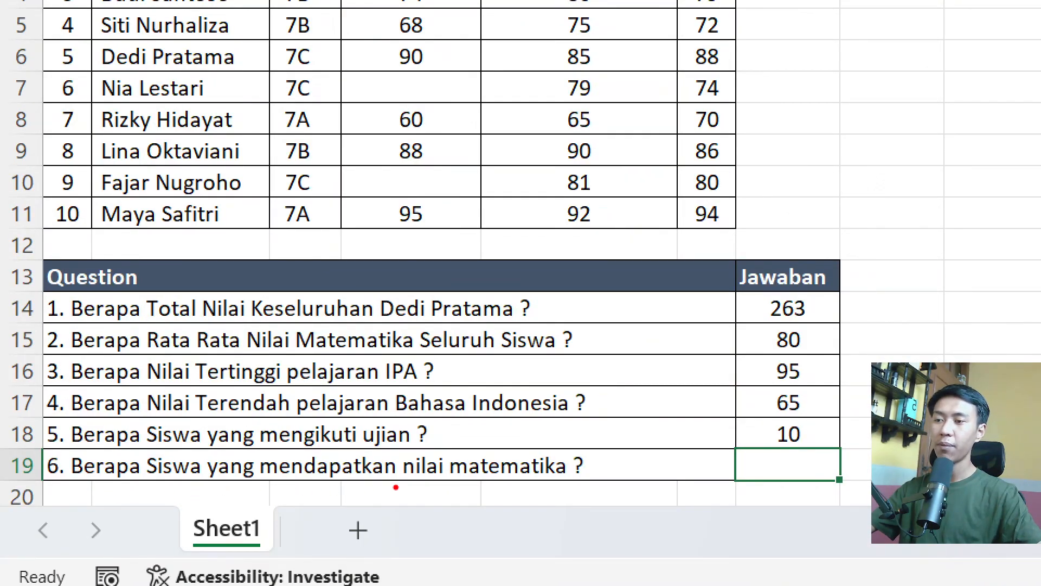
Answer question 6 in G19 by counting the students who have a Matematika score with =COUNT(D2:D11).
left_click_drag(450, 485, 501, 485)
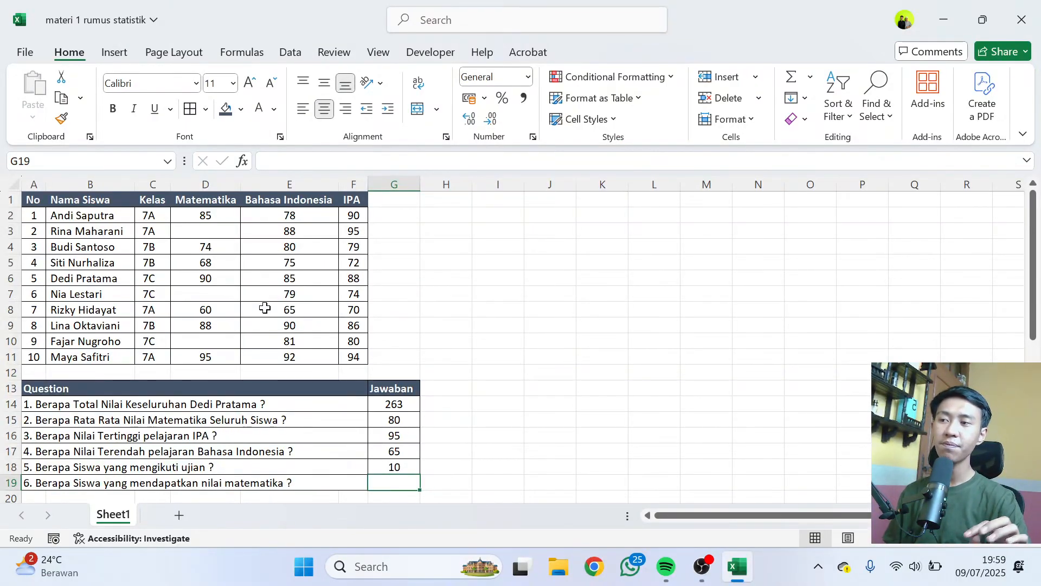
type("=")
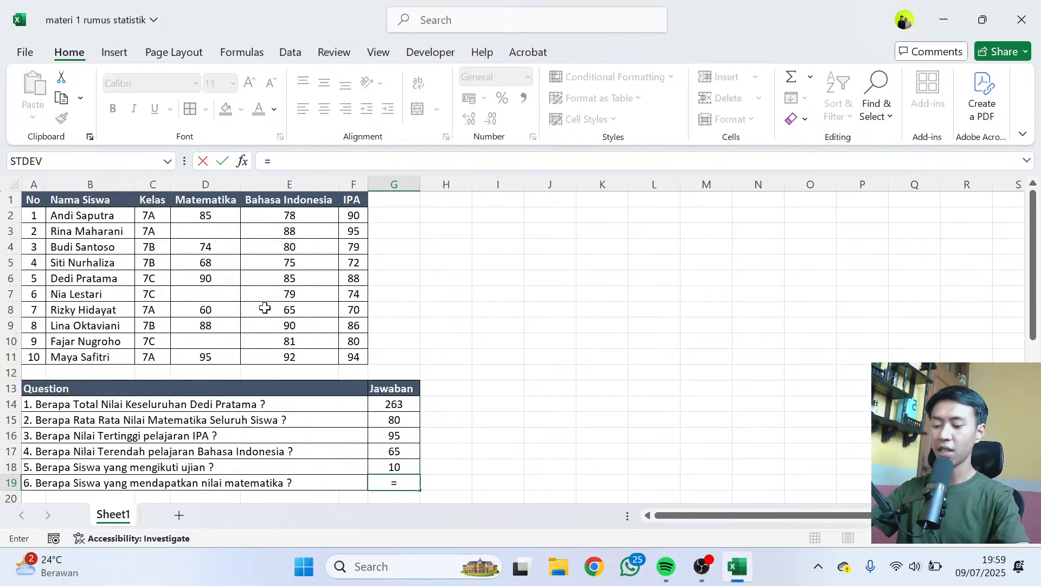
type("count(")
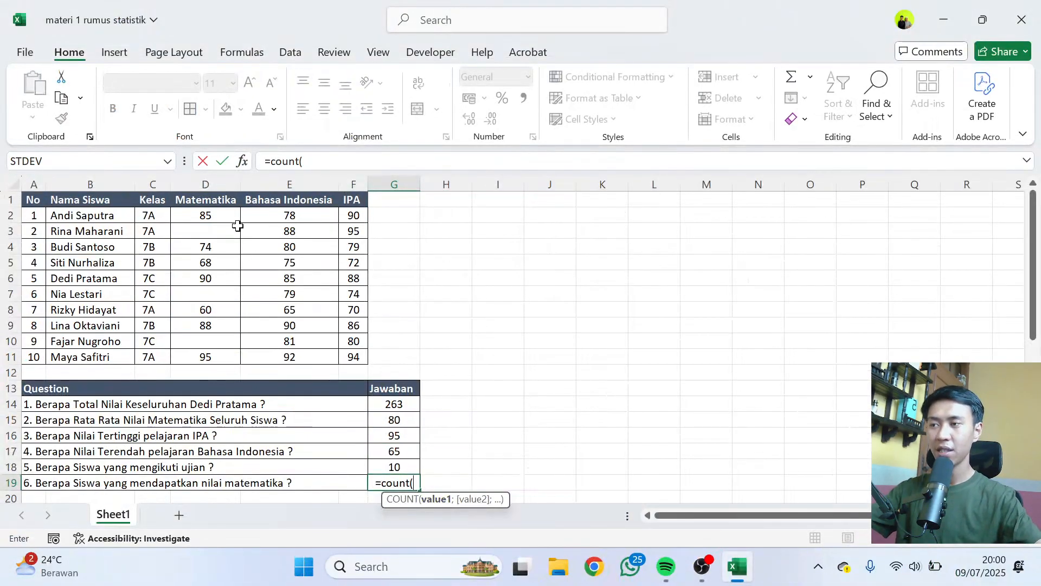
left_click_drag(209, 216, 212, 363)
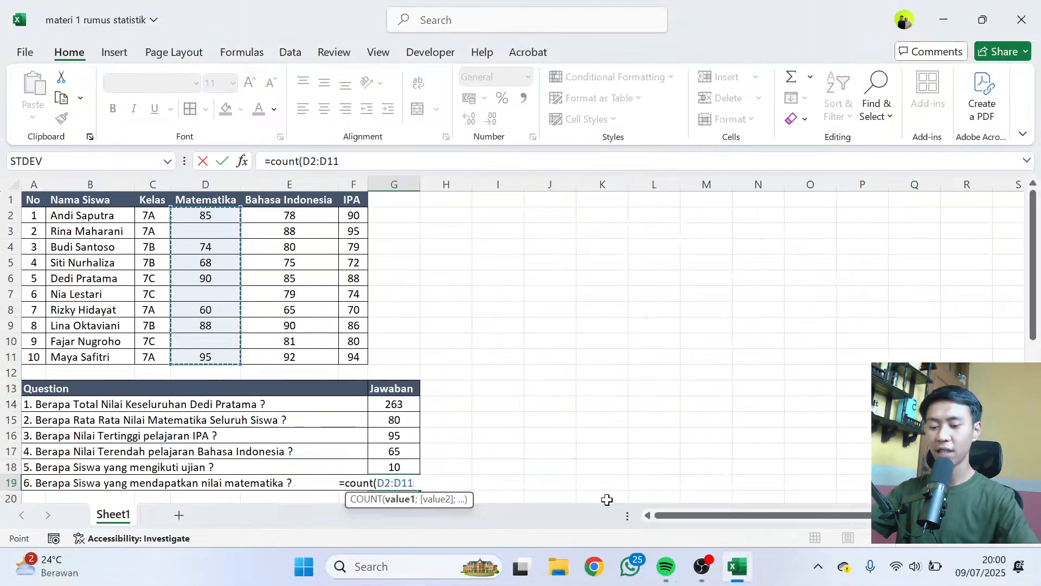
key("Return")
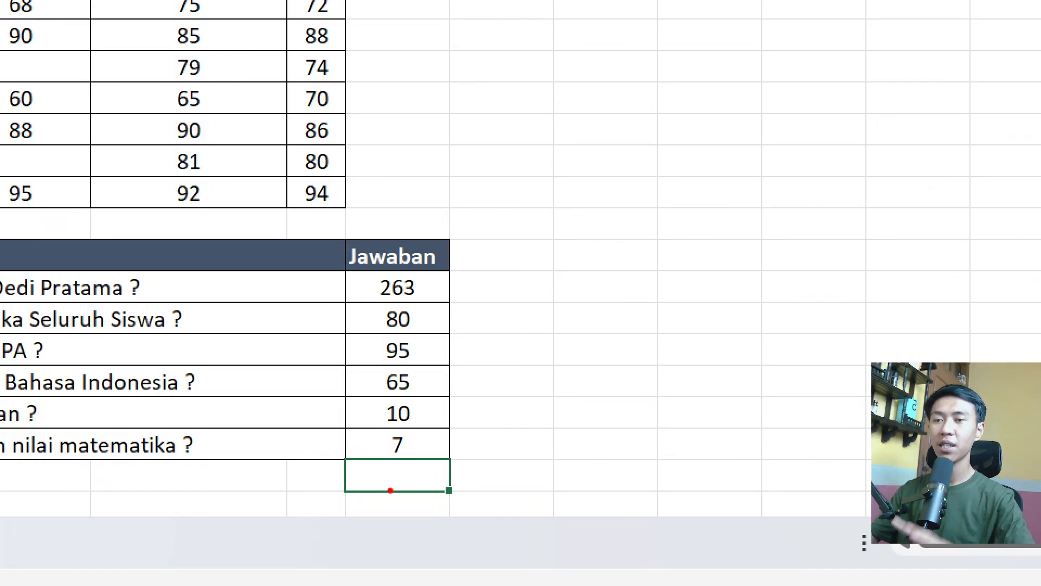
mouse_move(400, 396)
left_mouse_down()
mouse_move(375, 408)
mouse_move(431, 430)
mouse_move(415, 393)
mouse_move(399, 390)
left_mouse_up()
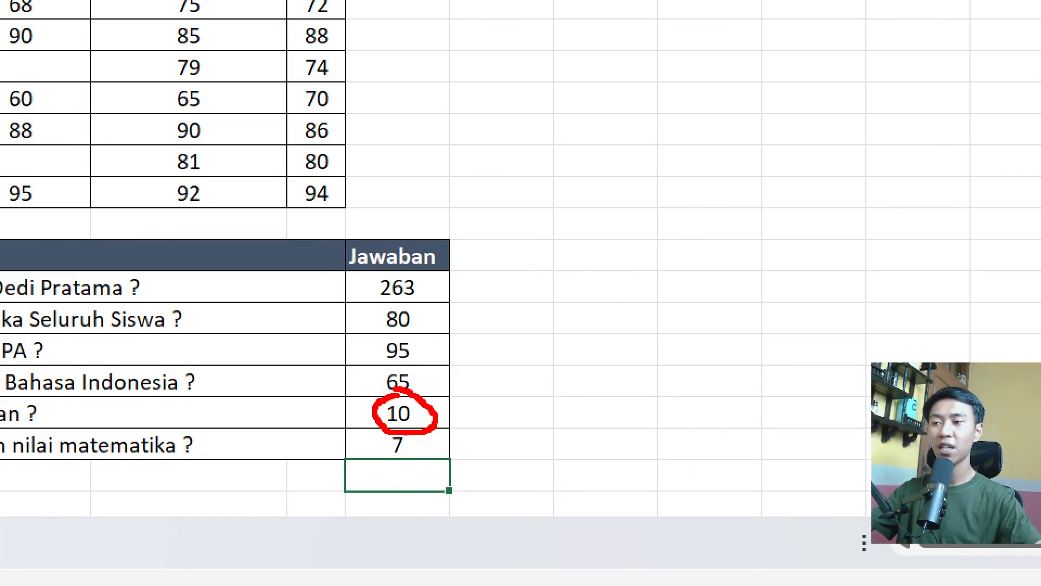
key("Escape")
key("ctrl+1")
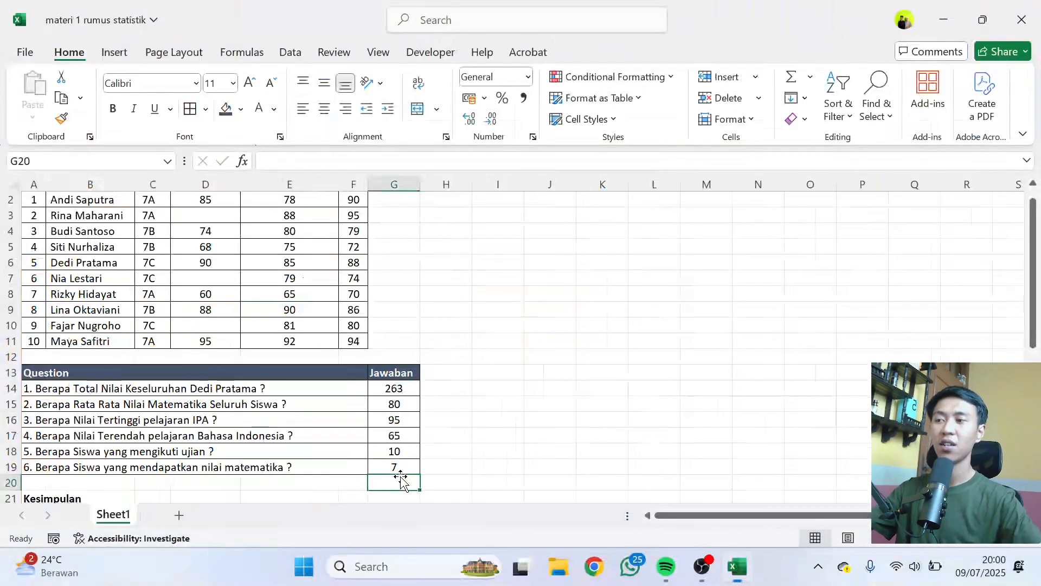
left_click(386, 456)
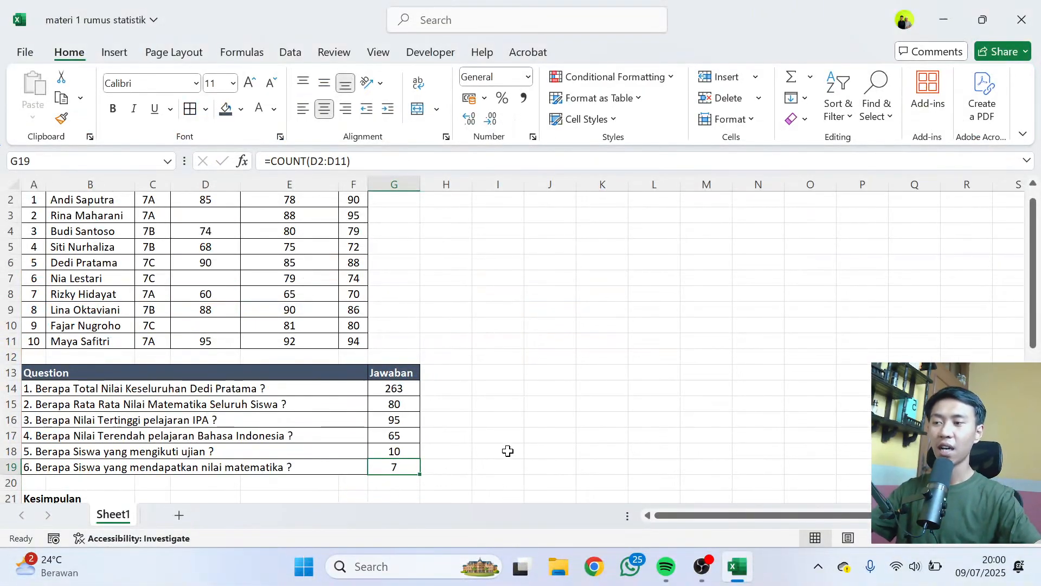
Review the Kesimpulan notes in rows 21 to 27 on the purpose of each formula, comparing them with the answered questions.
key("ctrl+Down")
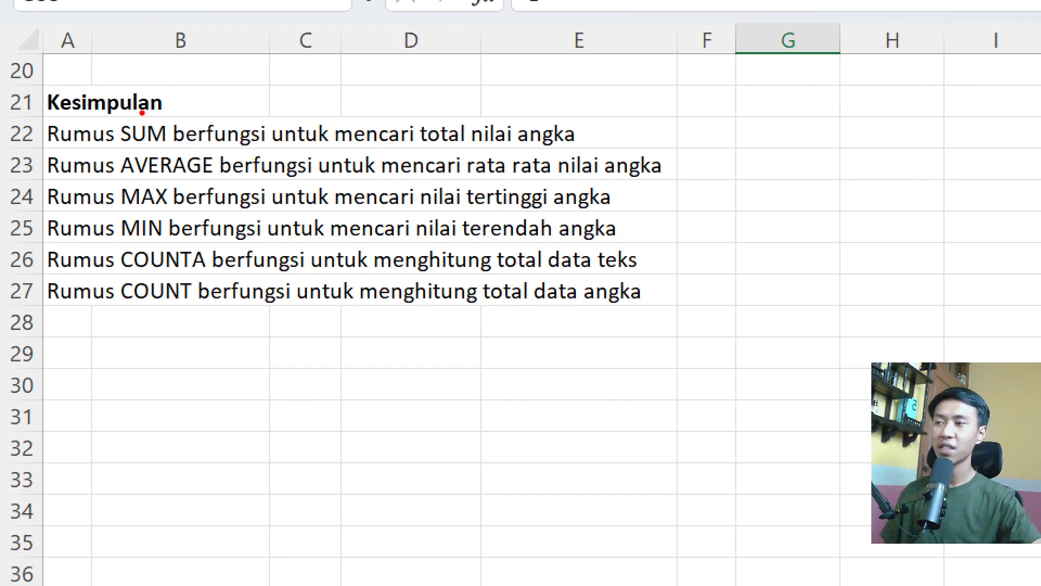
left_click_drag(103, 105, 187, 153)
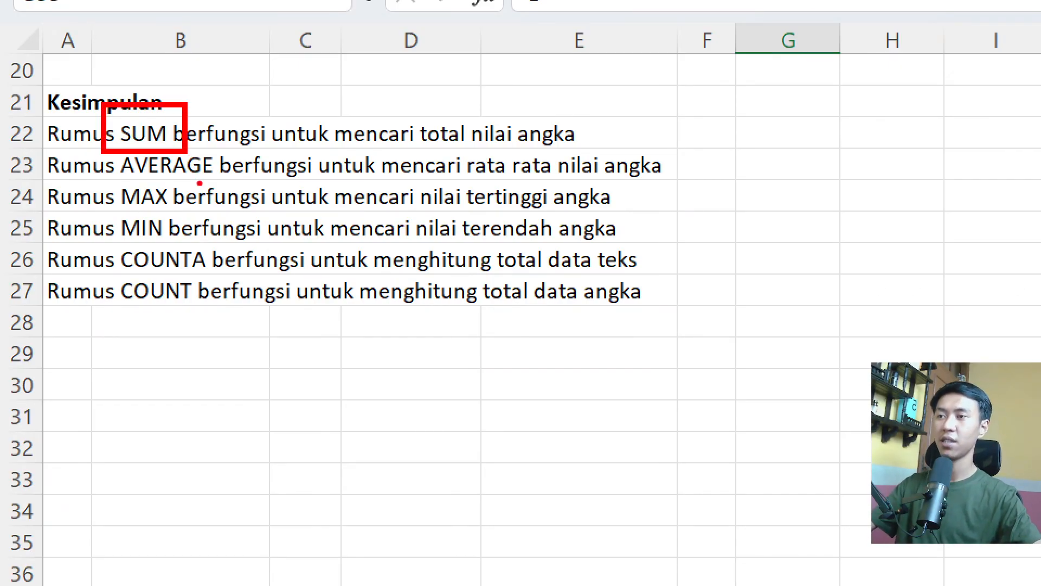
key("Escape")
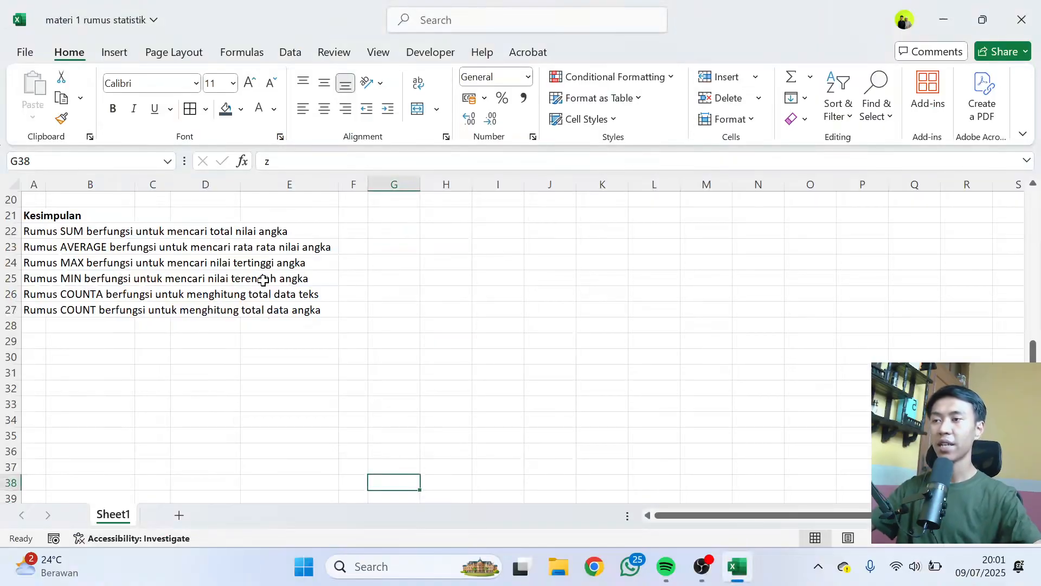
key("ctrl+Up")
scroll(545, 350, "up", 5)
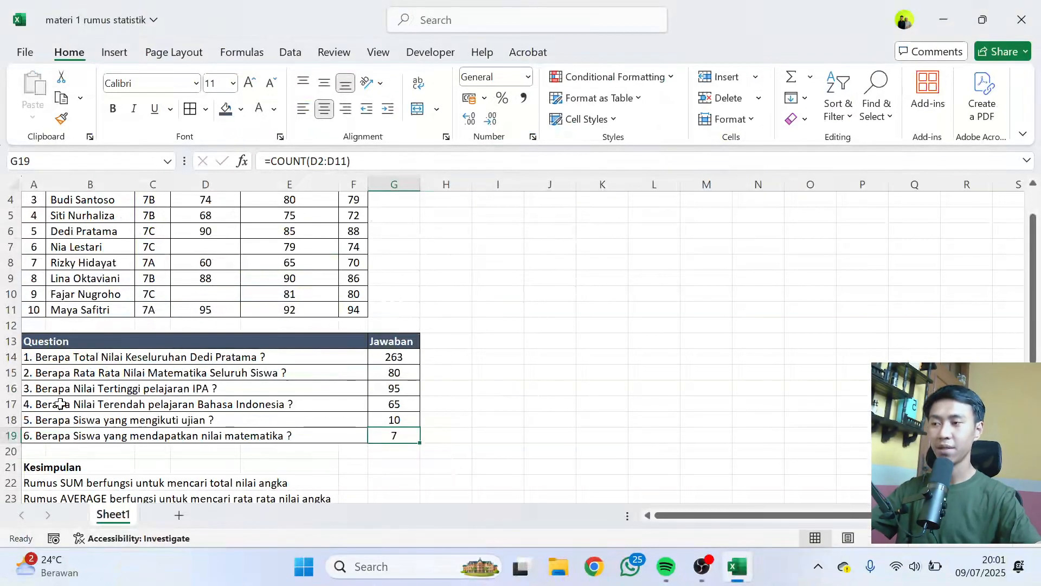
scroll(65, 418, "down", 2)
key("ctrl+Down")
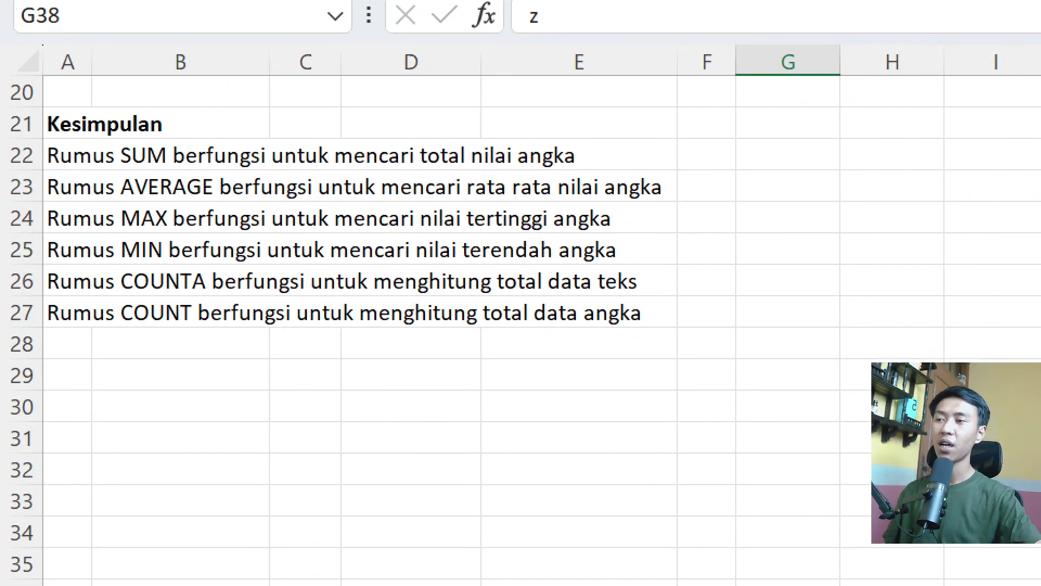
left_click_drag(109, 170, 227, 204)
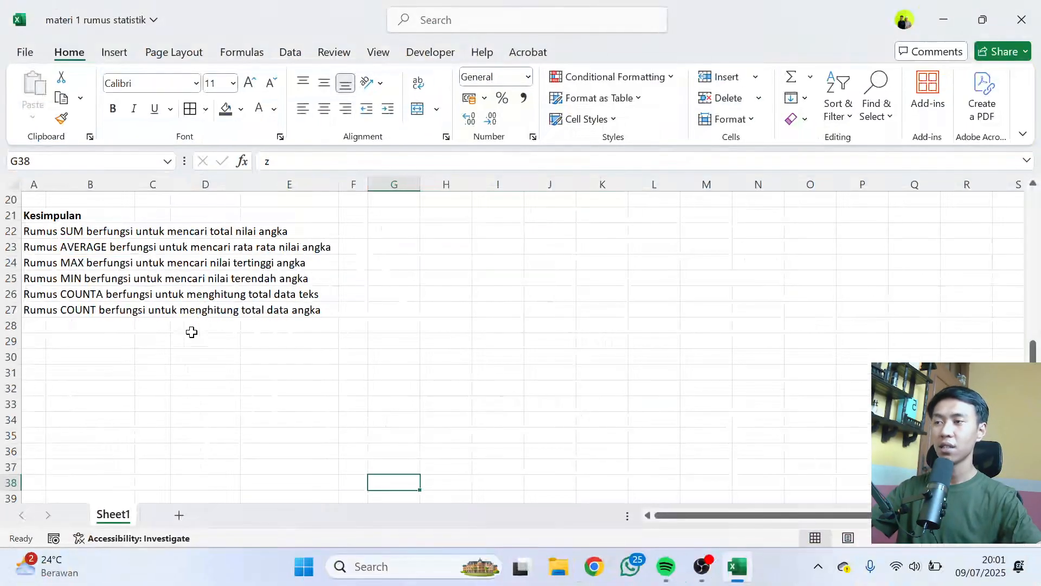
scroll(337, 332, "up", 5)
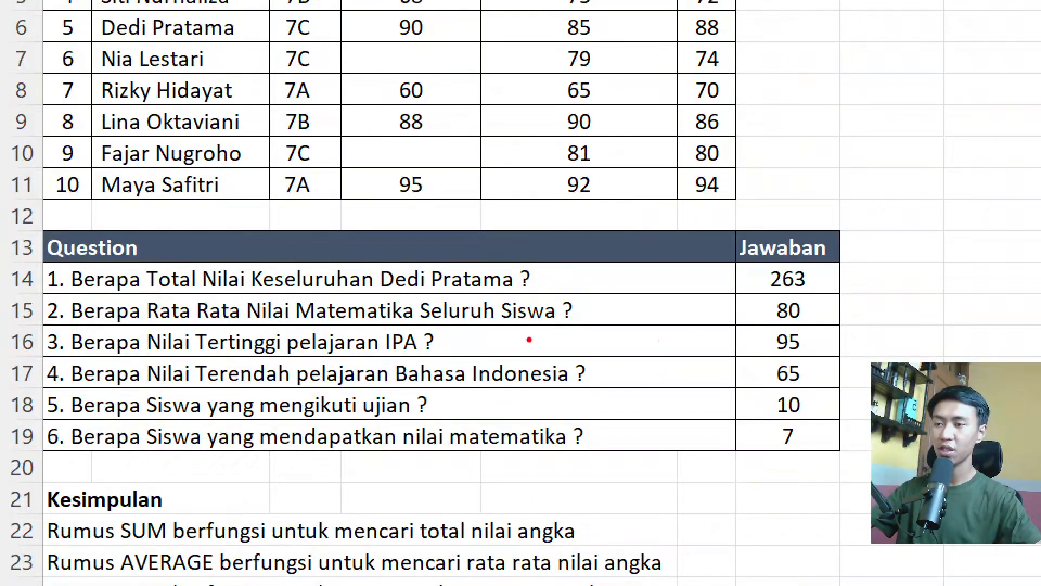
left_click_drag(515, 325, 577, 322)
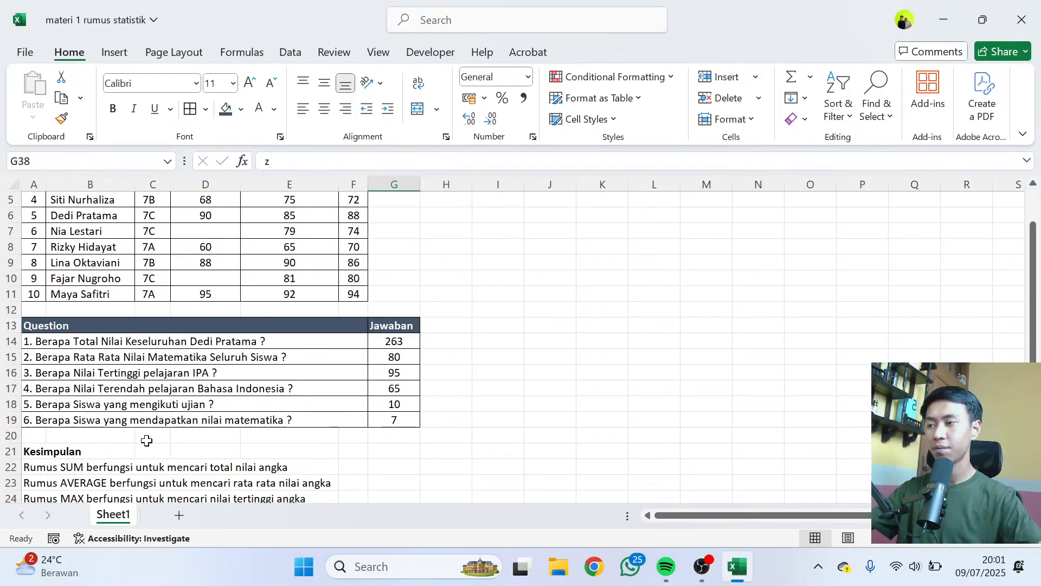
scroll(144, 437, "down", 4)
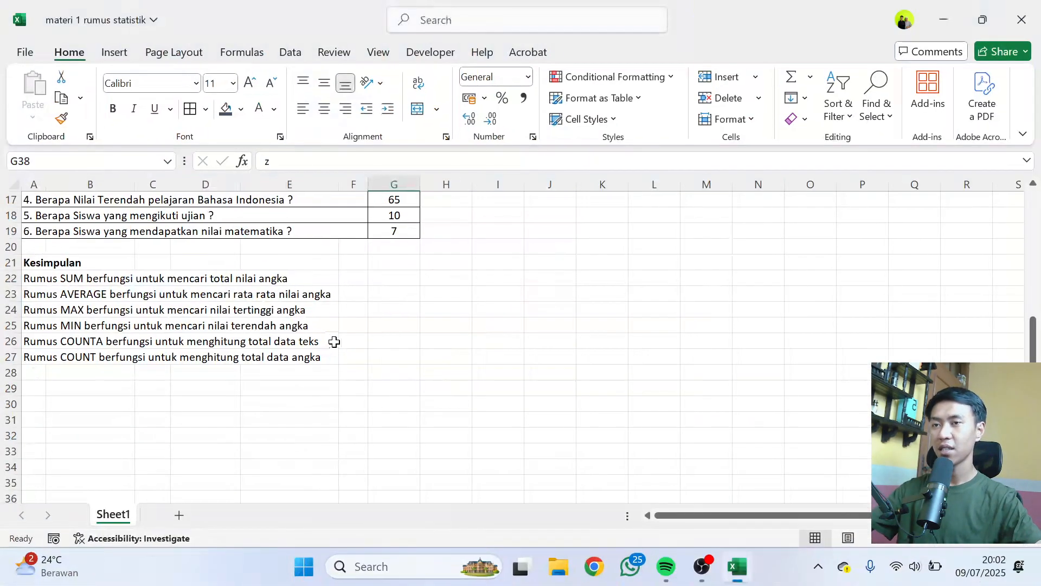
scroll(674, 338, "down", 3)
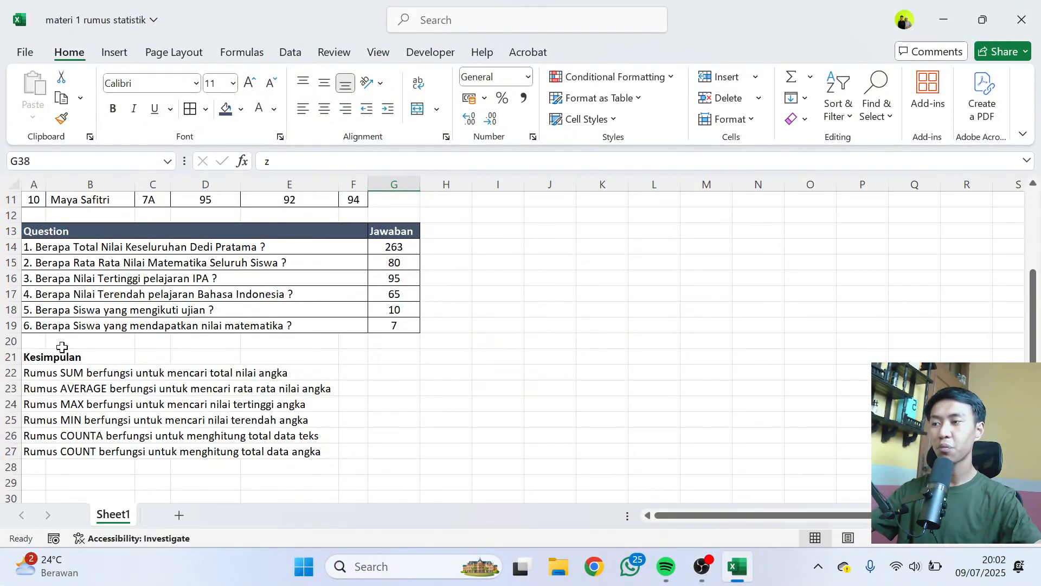